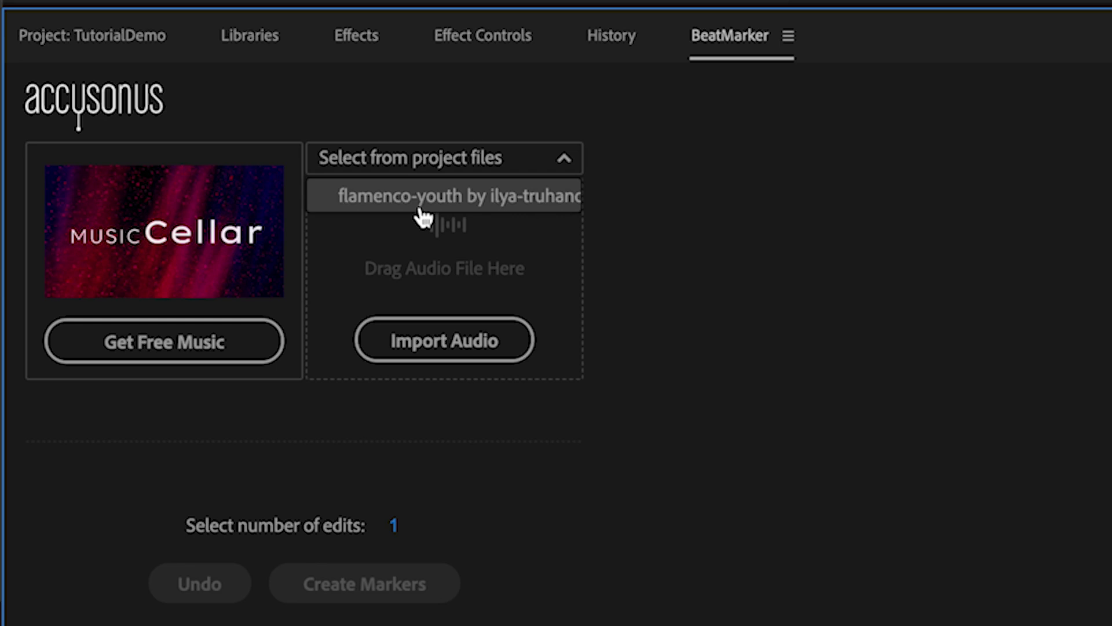
# Step: Load the flamenco-youth track from the project files and create sequence markers from its beats, subdivided by 2
pyautogui.click(467, 207)
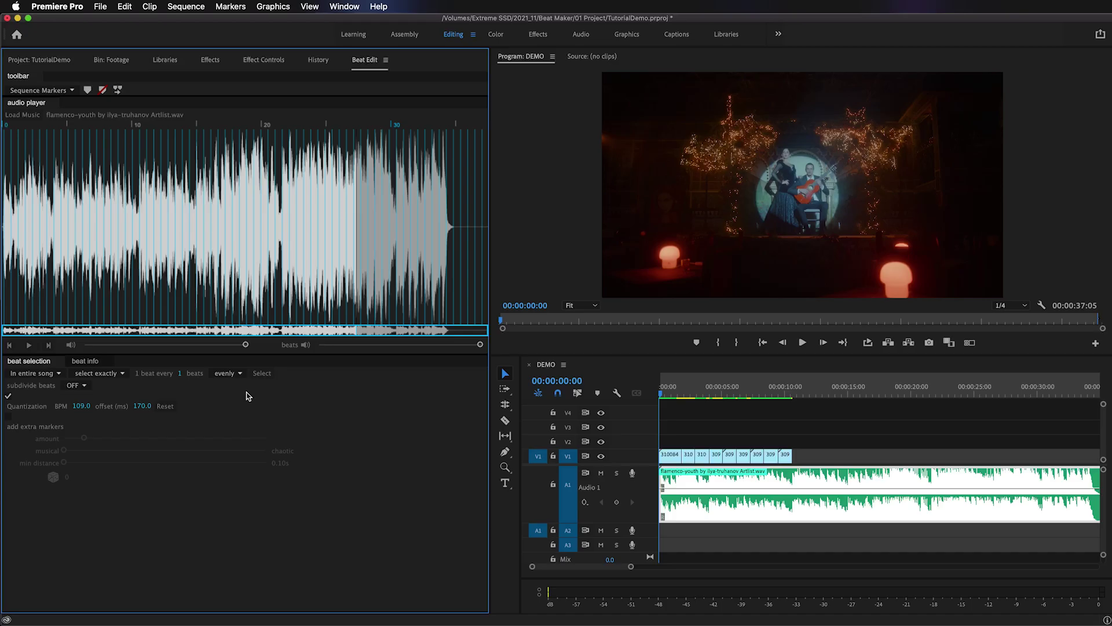
pyautogui.click(83, 387)
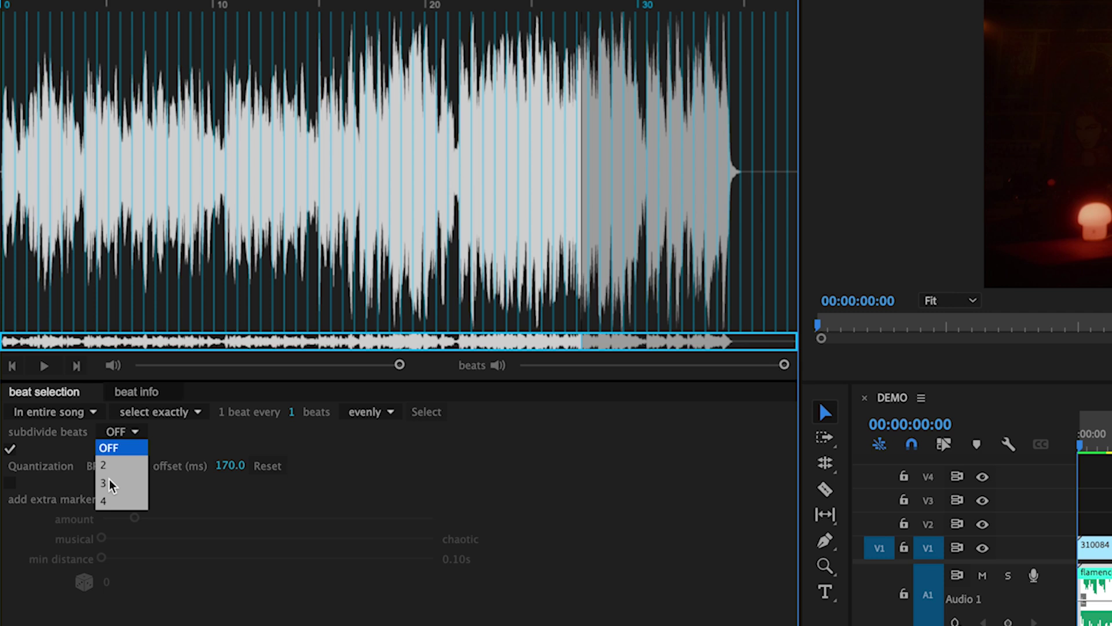
pyautogui.click(114, 465)
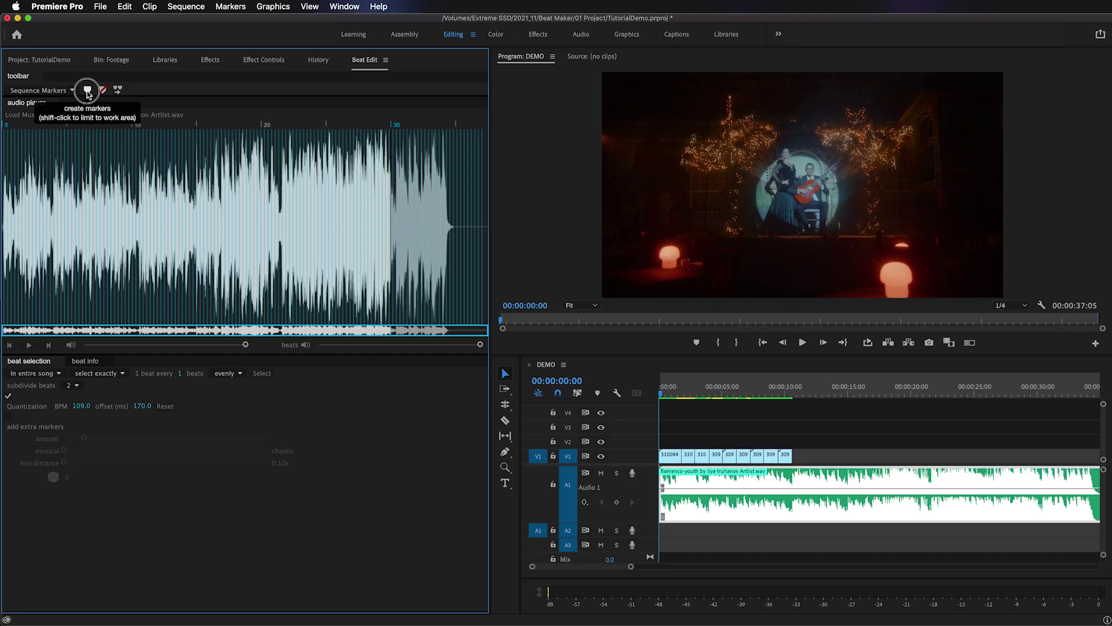
pyautogui.click(87, 91)
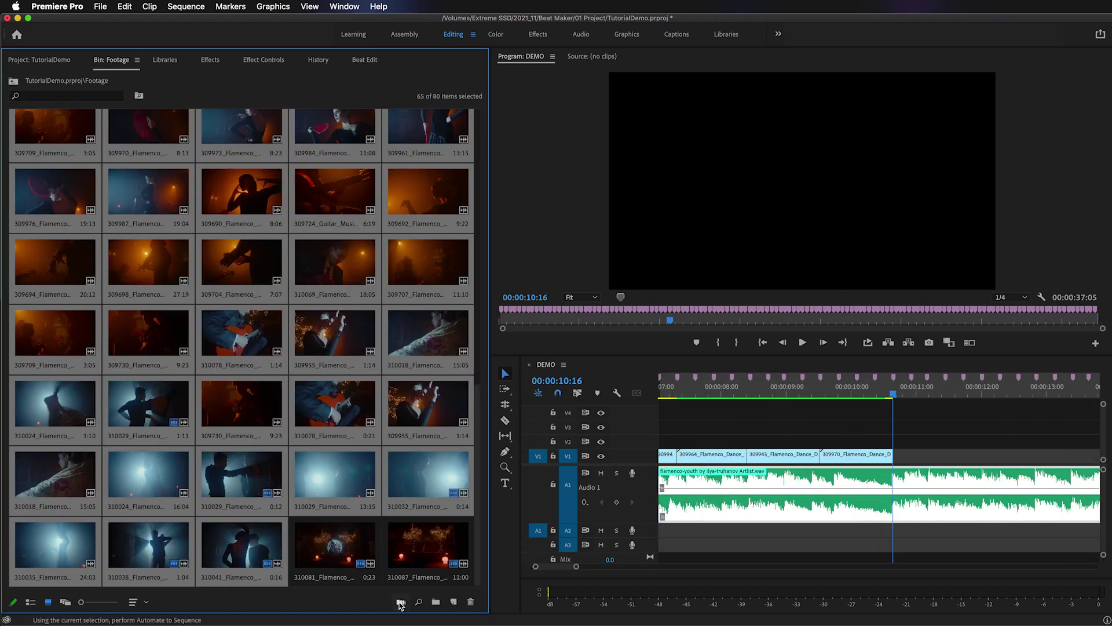
# Step: Automate the selected footage clips to the DEMO sequence in selection order, at unnumbered markers, with Overwrite Edit and audio ignored
pyautogui.click(399, 603)
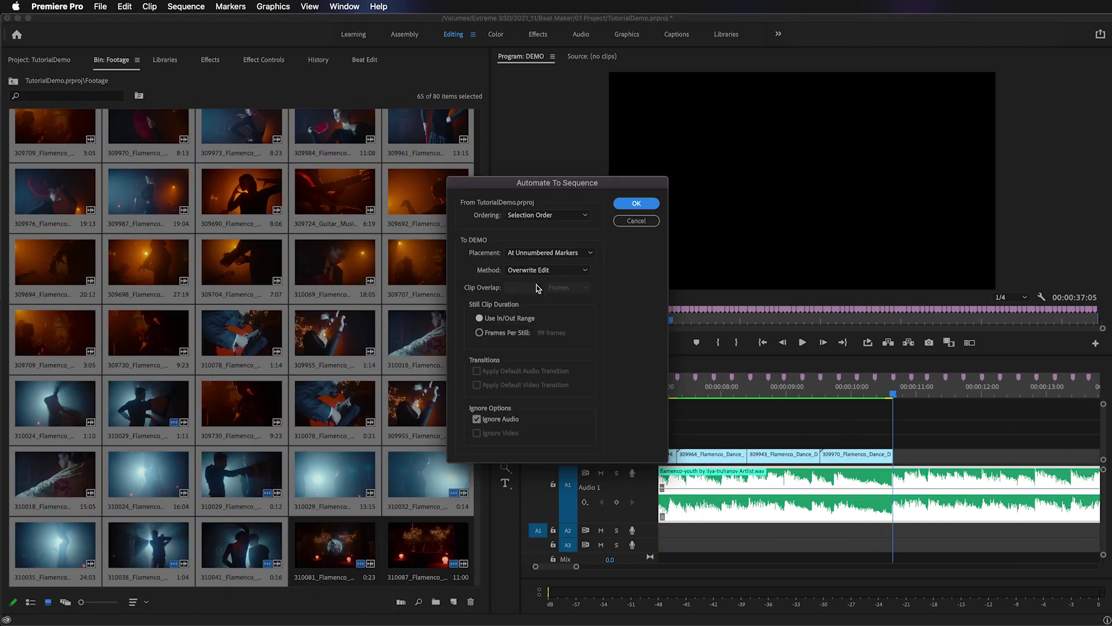
pyautogui.click(635, 204)
# Step: Zoom the DEMO timeline and roll the cut at the start of the 309707_Flamenco clip on V1 to a different beat marker
pyautogui.moveTo(608, 569); pyautogui.dragTo(653, 569)
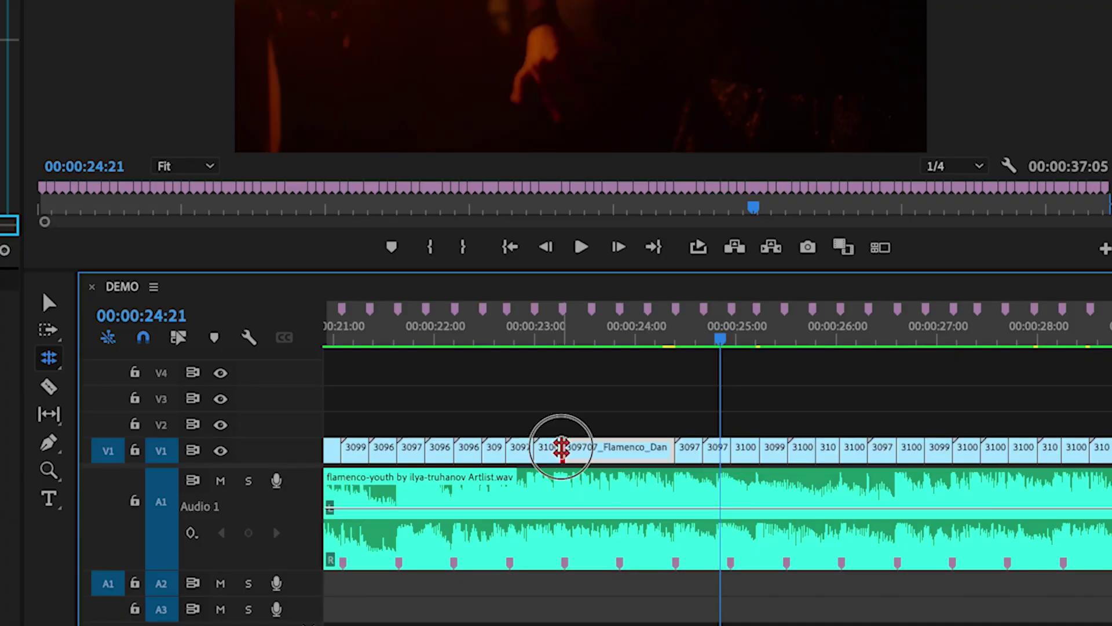
pyautogui.moveTo(561, 447); pyautogui.dragTo(611, 496)
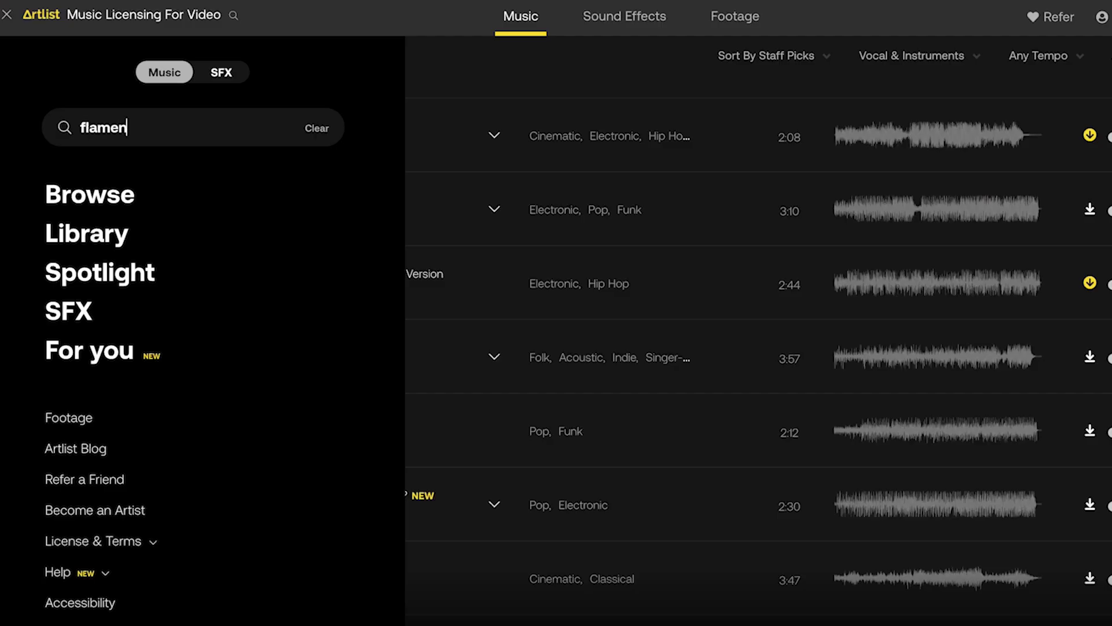
# Step: Search the Artlist music catalogue for flamenco and preview the Flamenco Youth track
pyautogui.write('co')
pyautogui.press('Return')
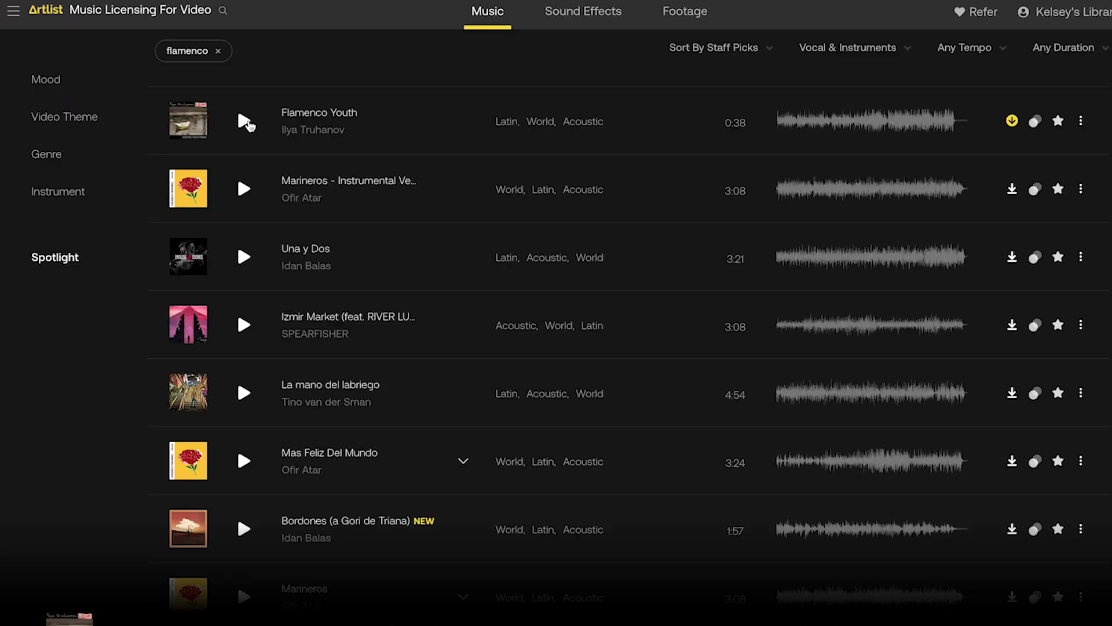
pyautogui.click(246, 122)
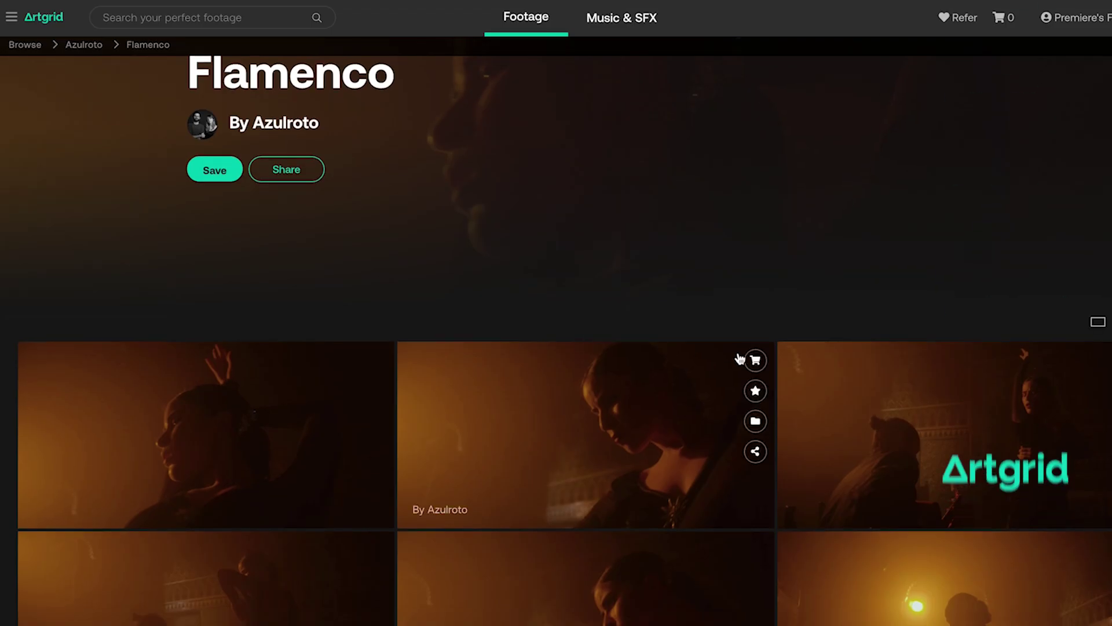
# Step: Browse the clips of the Flamenco footage collection on Artgrid
pyautogui.scroll(-6, 669, 434)
pyautogui.scroll(-1, 670, 434)
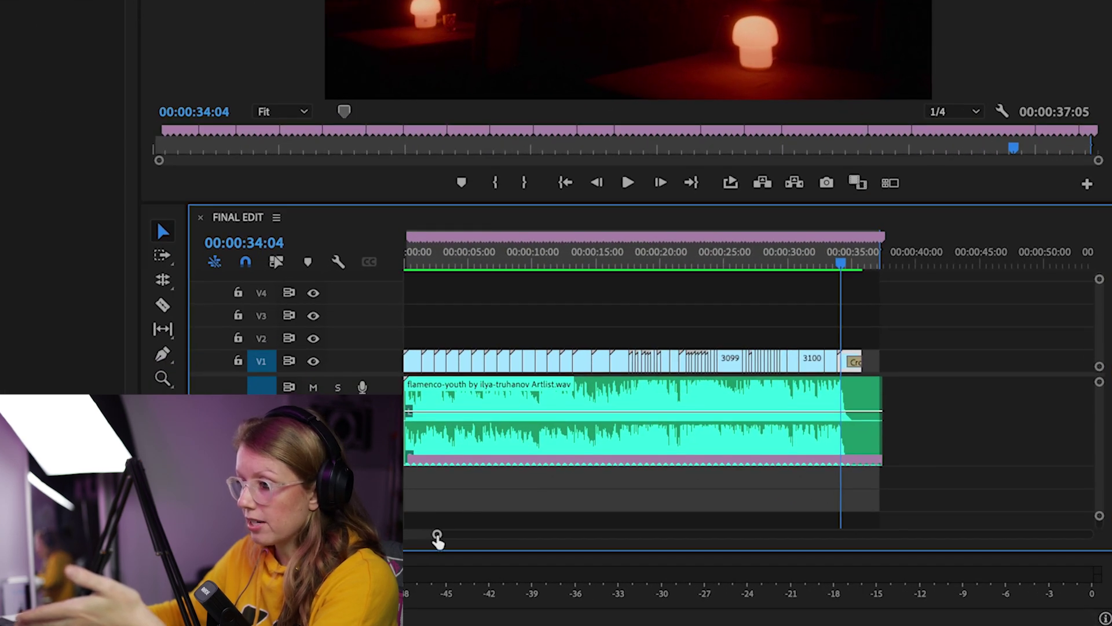
# Step: Inspect the cuts and beat markers near the end of the FINAL EDIT timeline in Premiere Pro
pyautogui.moveTo(438, 539); pyautogui.dragTo(496, 494)
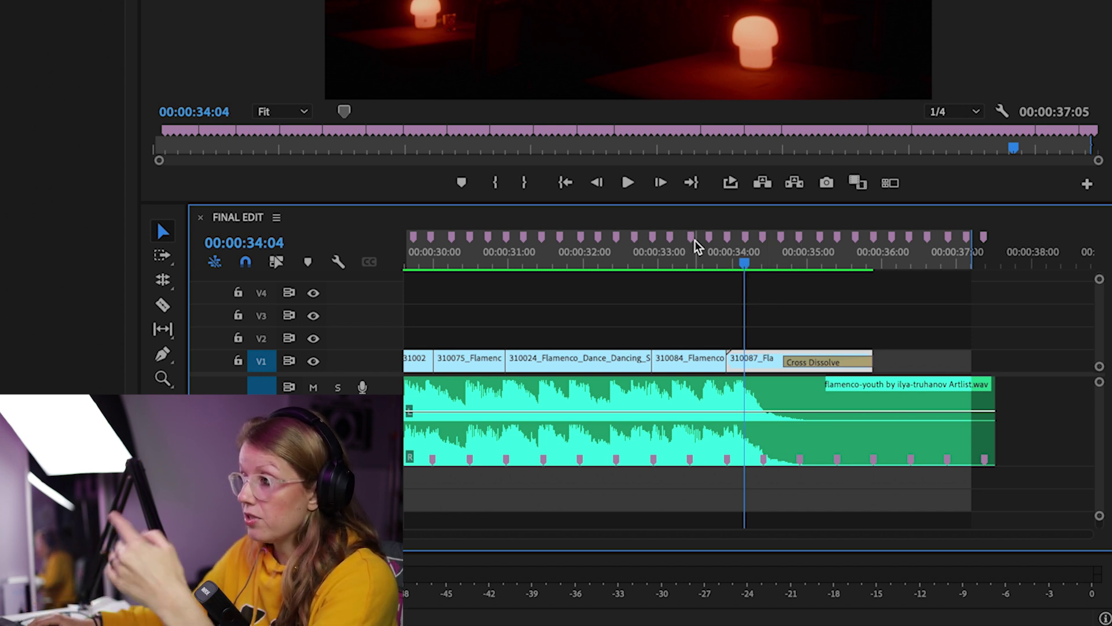
pyautogui.moveTo(556, 534); pyautogui.dragTo(481, 539)
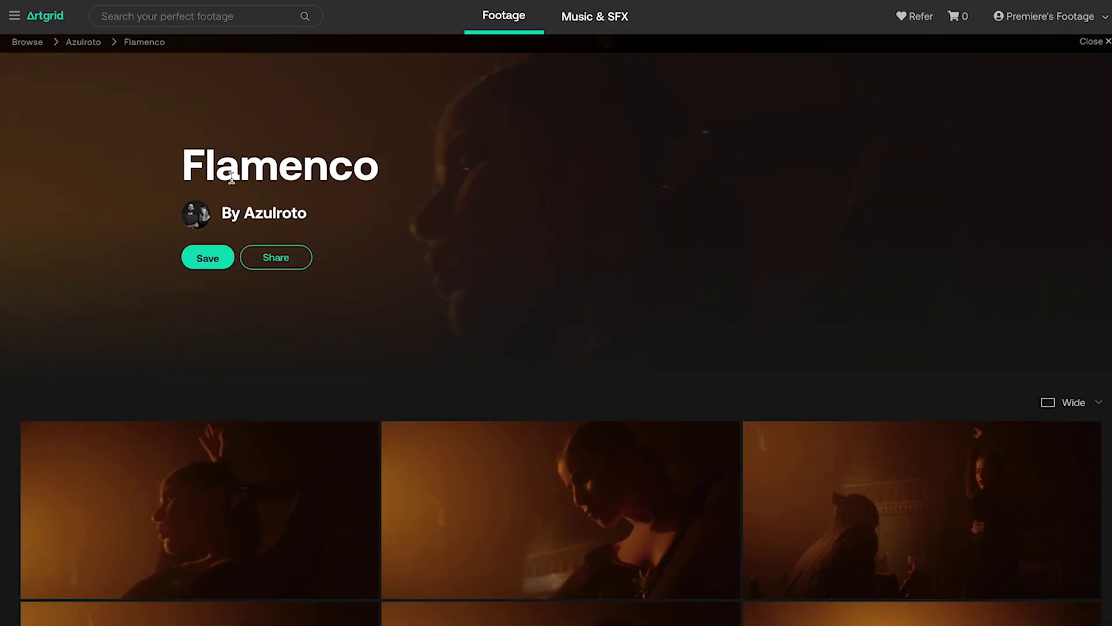
# Step: Look through the dance and guitar shots in Artgrid's Flamenco collection for footage to use
pyautogui.scroll(-1, 350, 213)
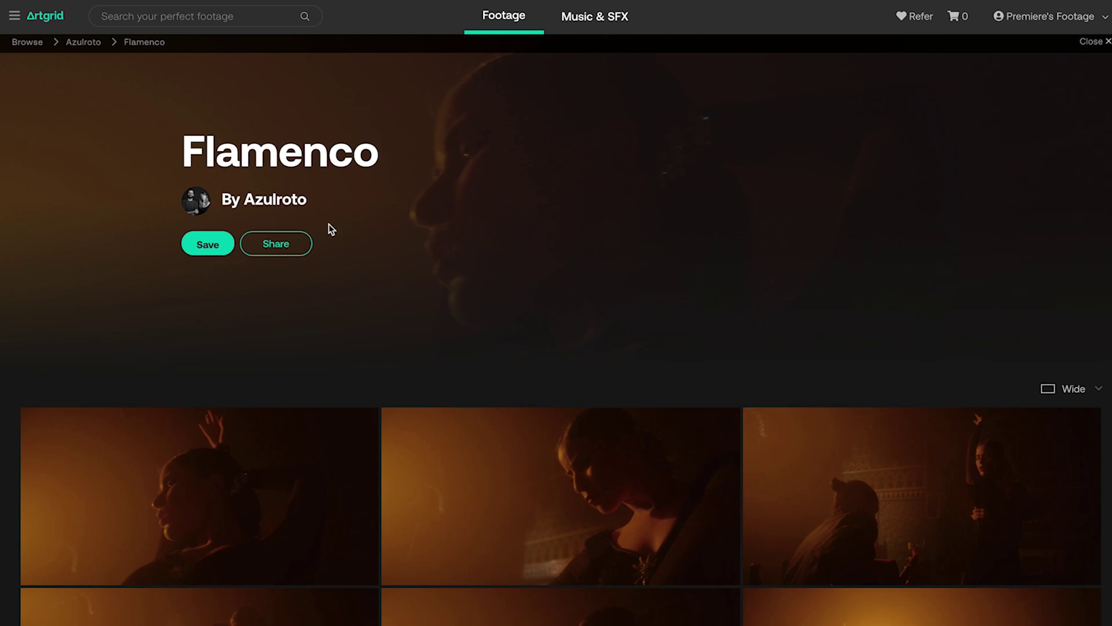
pyautogui.scroll(-3, 409, 231)
pyautogui.scroll(3, 423, 241)
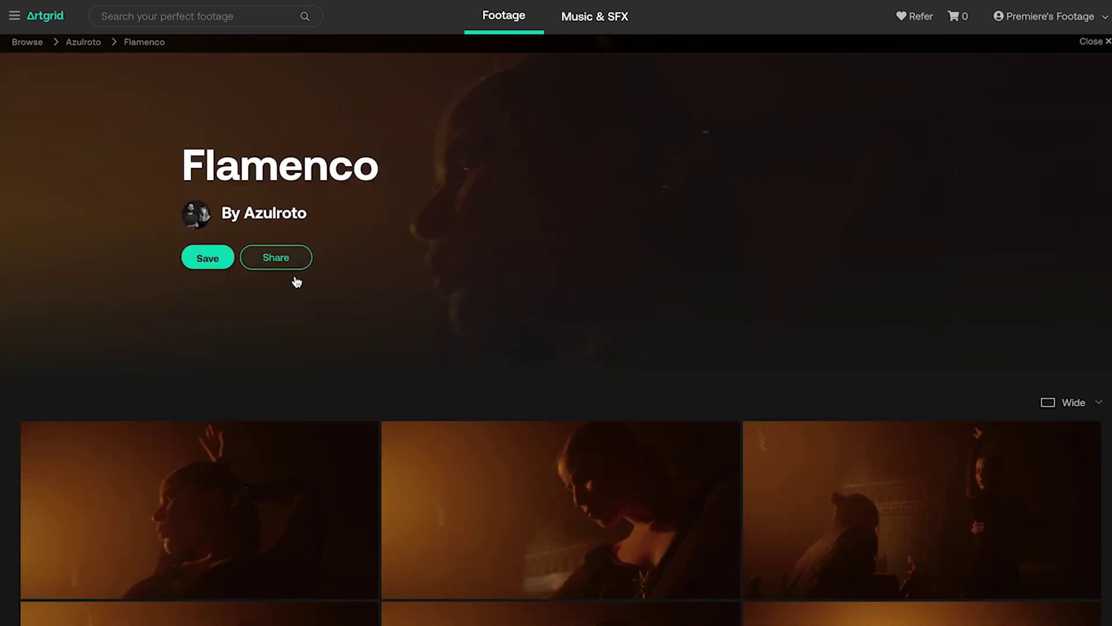
pyautogui.scroll(-8, 557, 318)
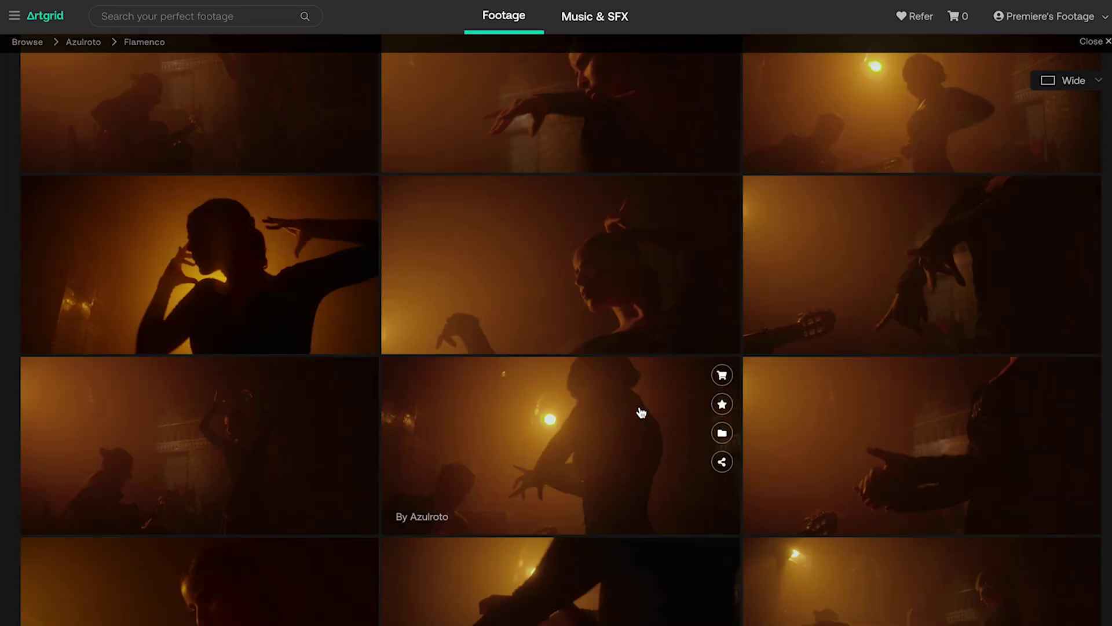
pyautogui.scroll(-1, 641, 412)
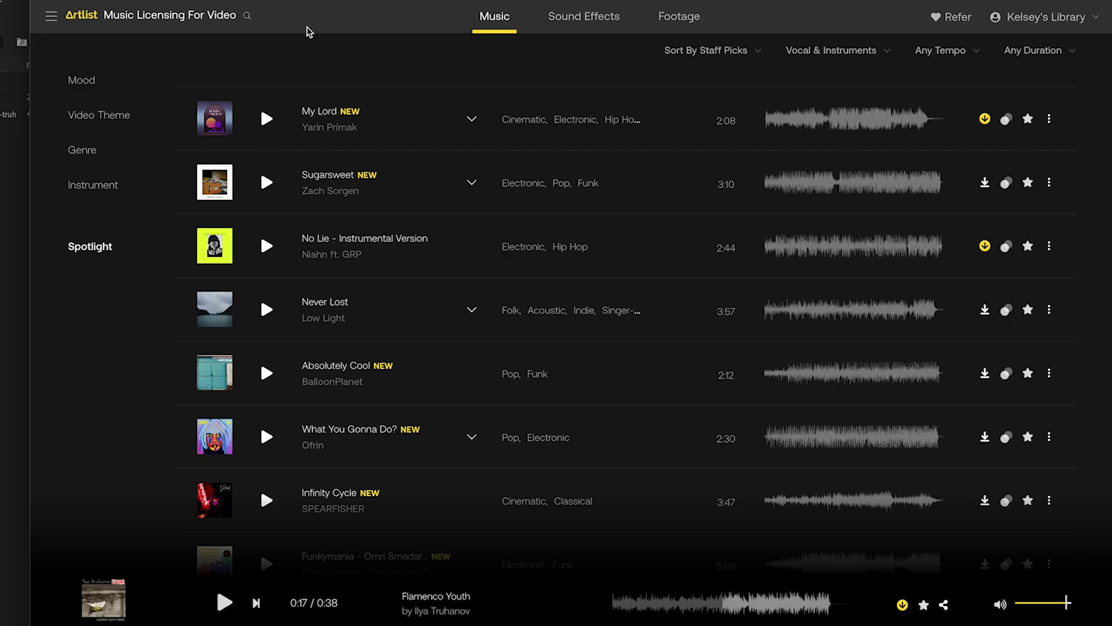
# Step: Search the Artlist music catalogue for flamenco
pyautogui.click(248, 15)
pyautogui.write('flamenco')
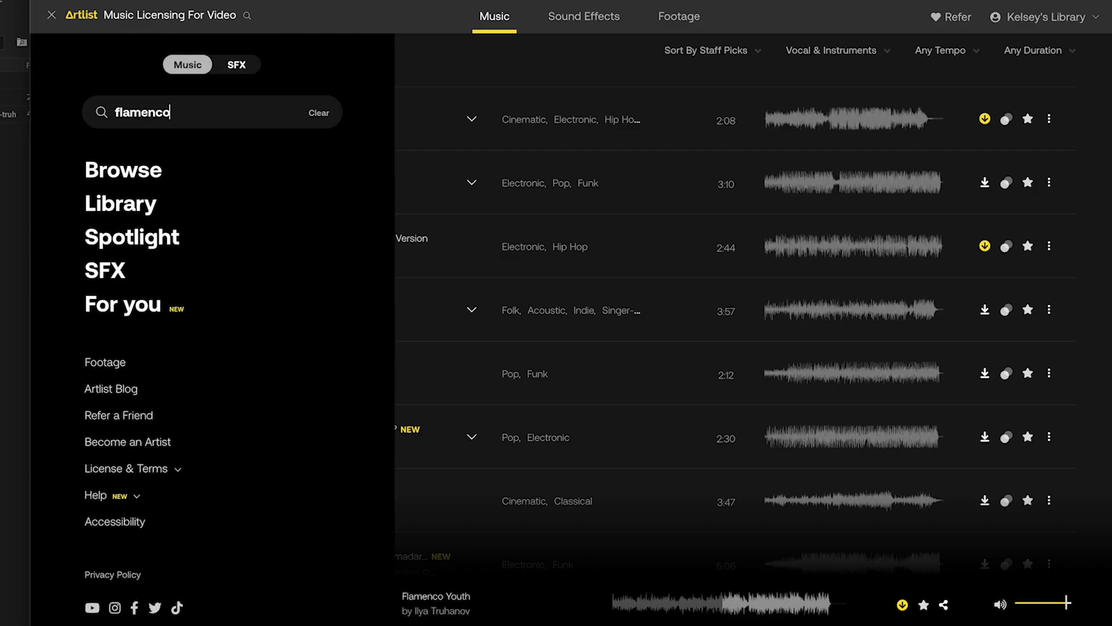
pyautogui.press('Return')
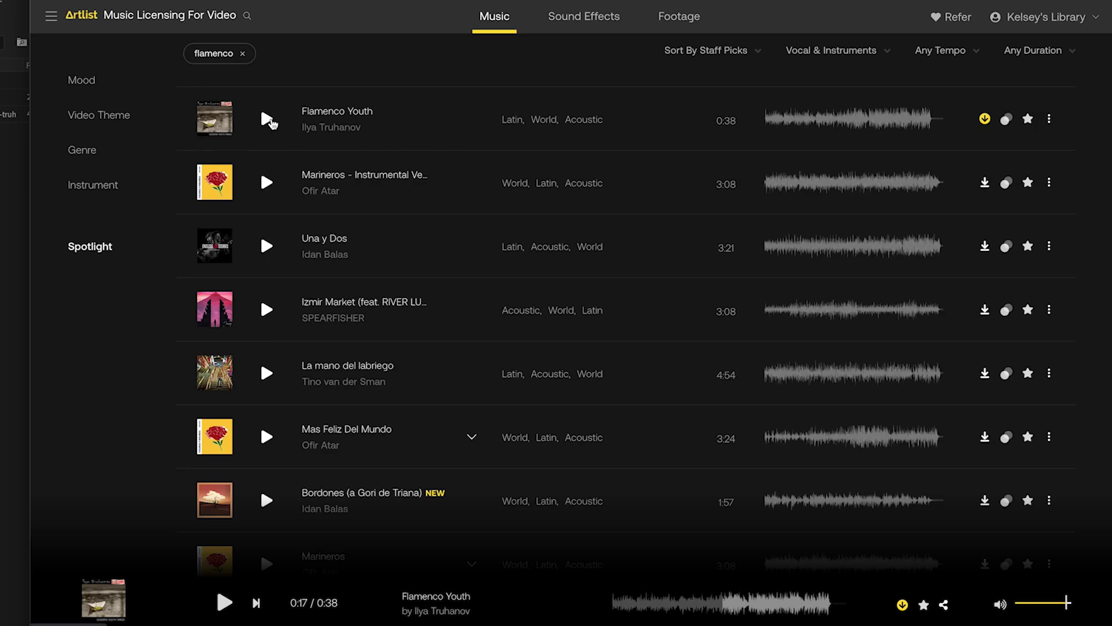
# Step: Preview the Flamenco Youth track and download it as a WAV file
pyautogui.click(268, 120)
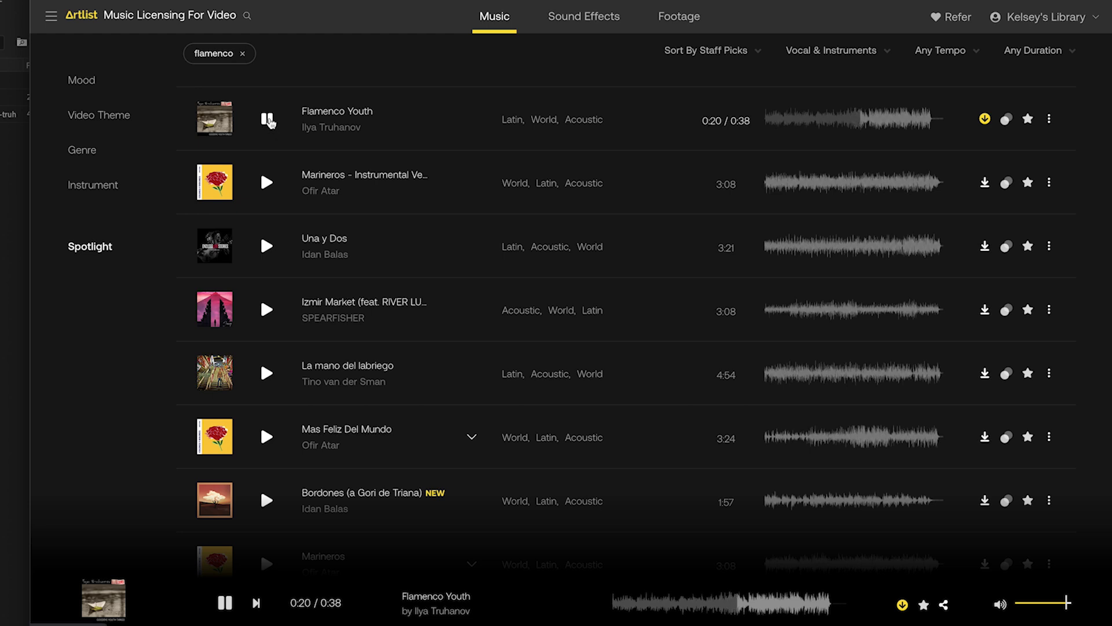
pyautogui.click(268, 121)
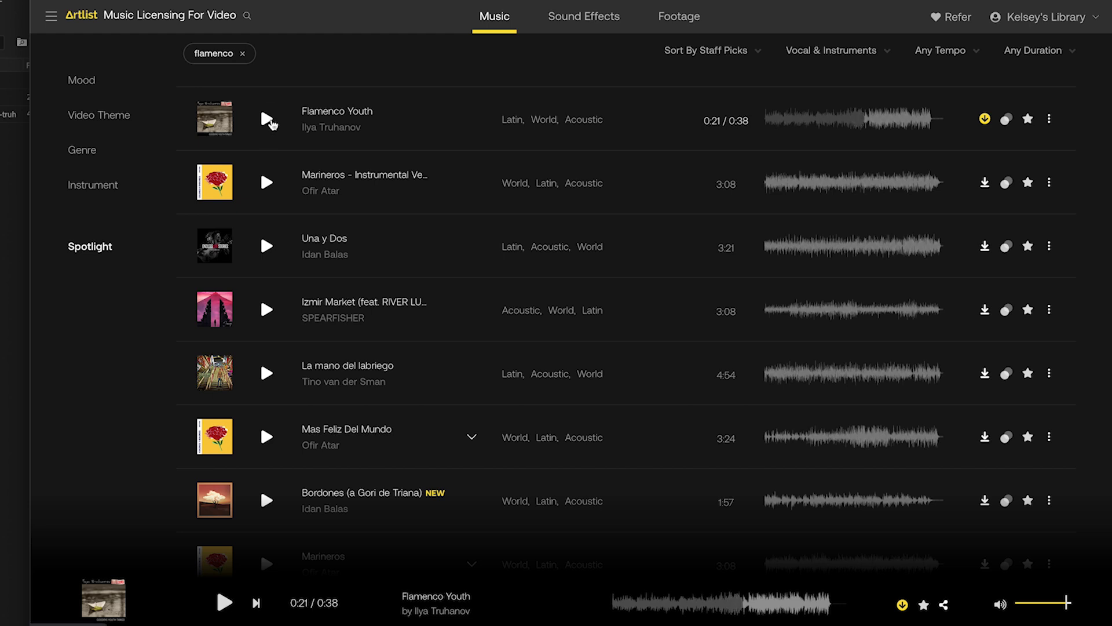
pyautogui.click(985, 120)
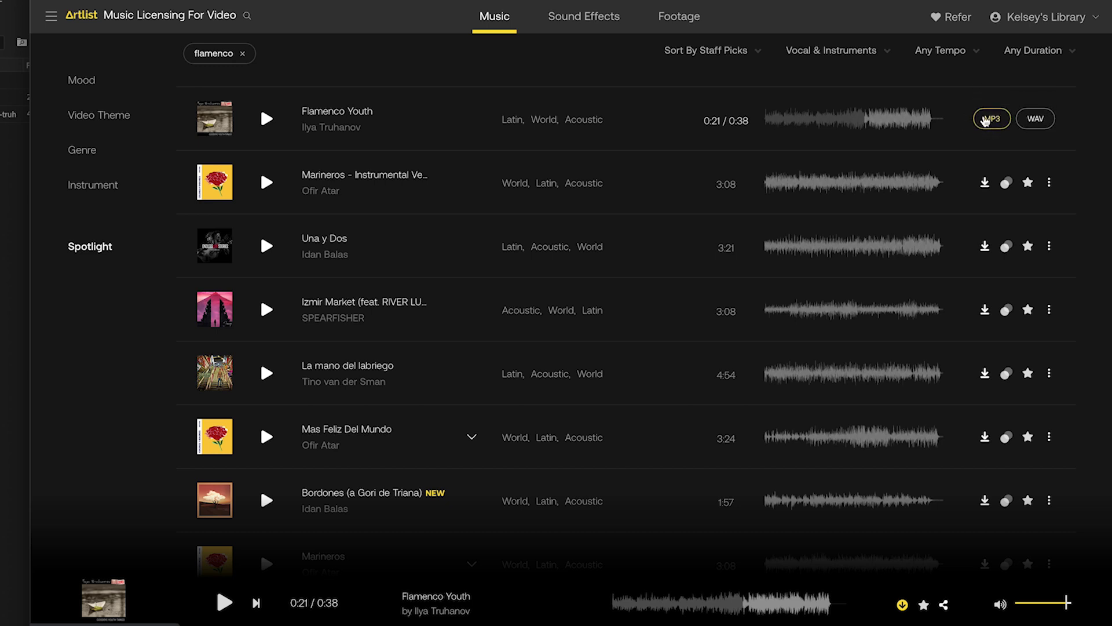
pyautogui.click(1040, 121)
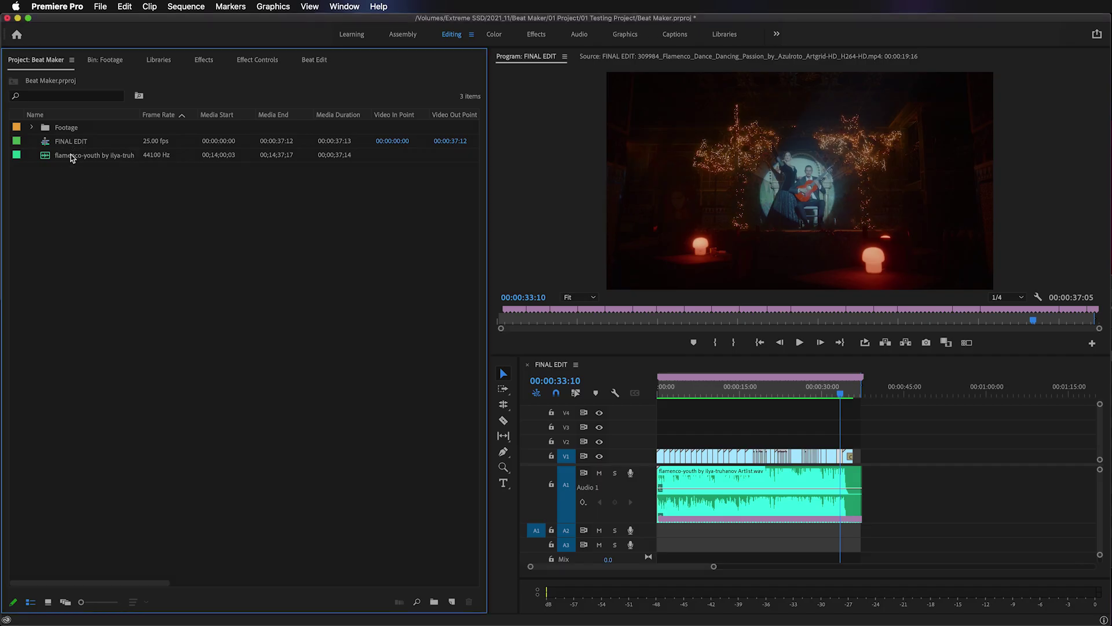
# Step: In Premiere Pro's Beat Maker project, review the imported flamenco-youth audio and the clips inside the Footage bin
pyautogui.click(72, 157)
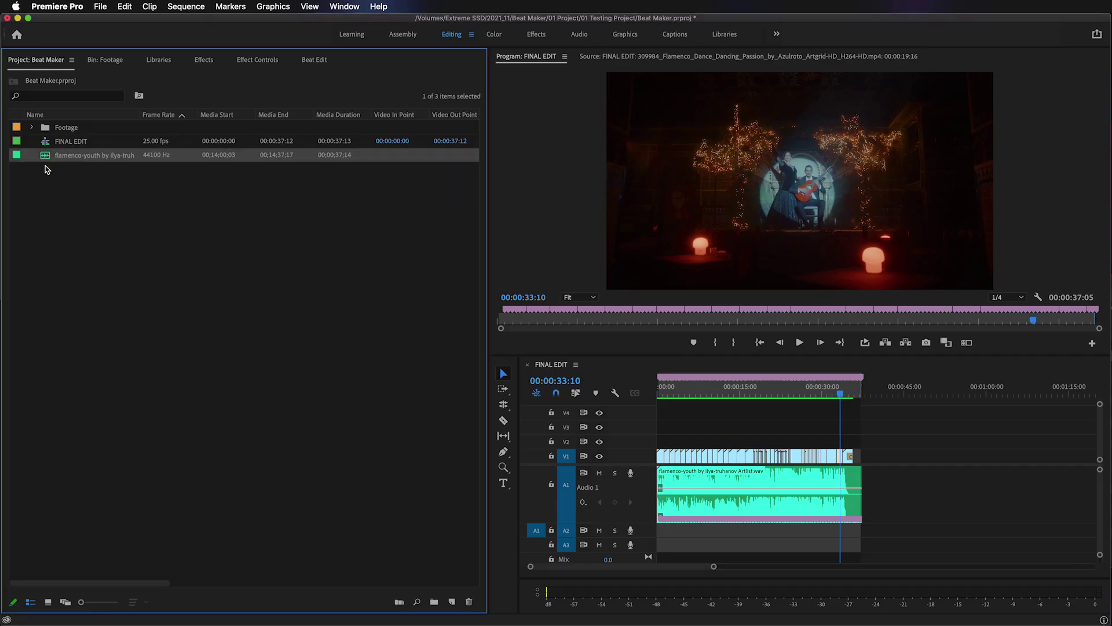
pyautogui.click(32, 127)
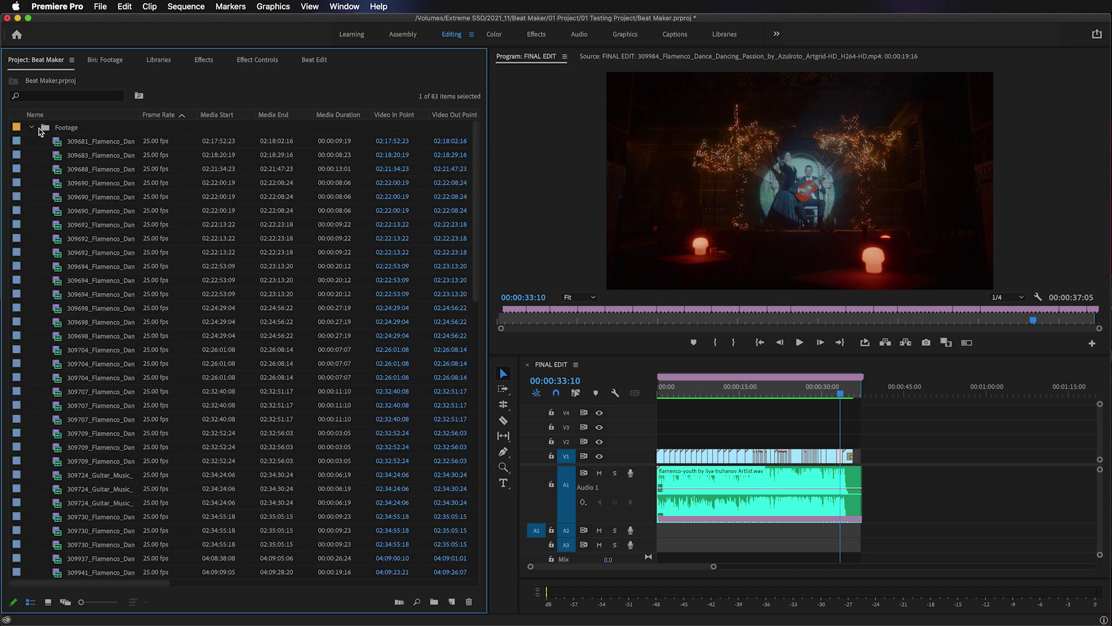
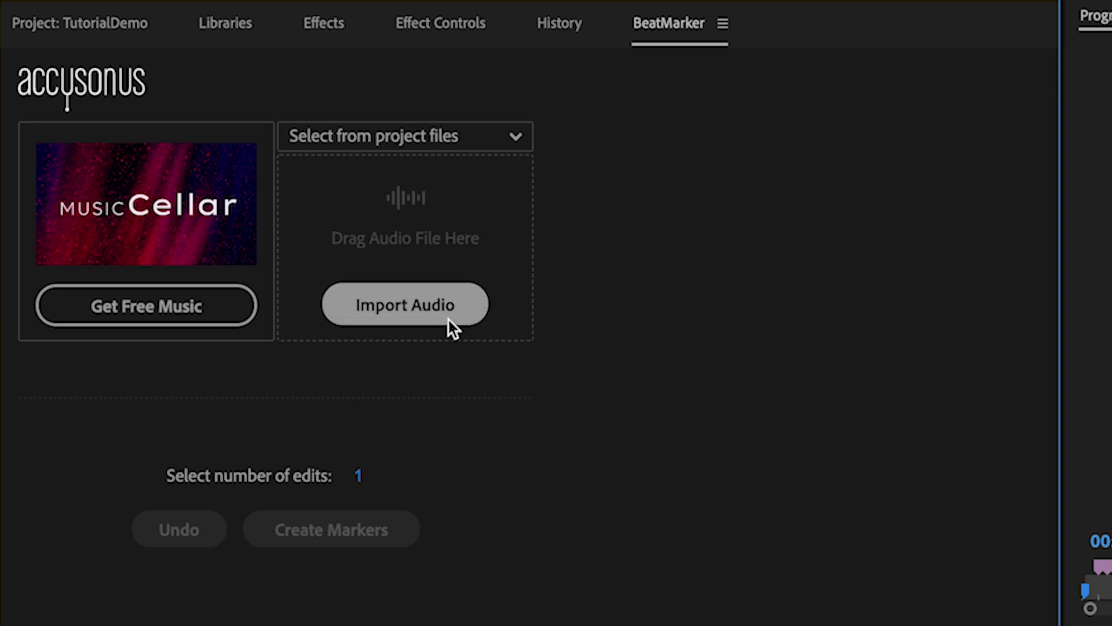
# Step: Load the flamenco-youth track from the project files into BeatMarker and set the number of edits to 134
pyautogui.click(457, 139)
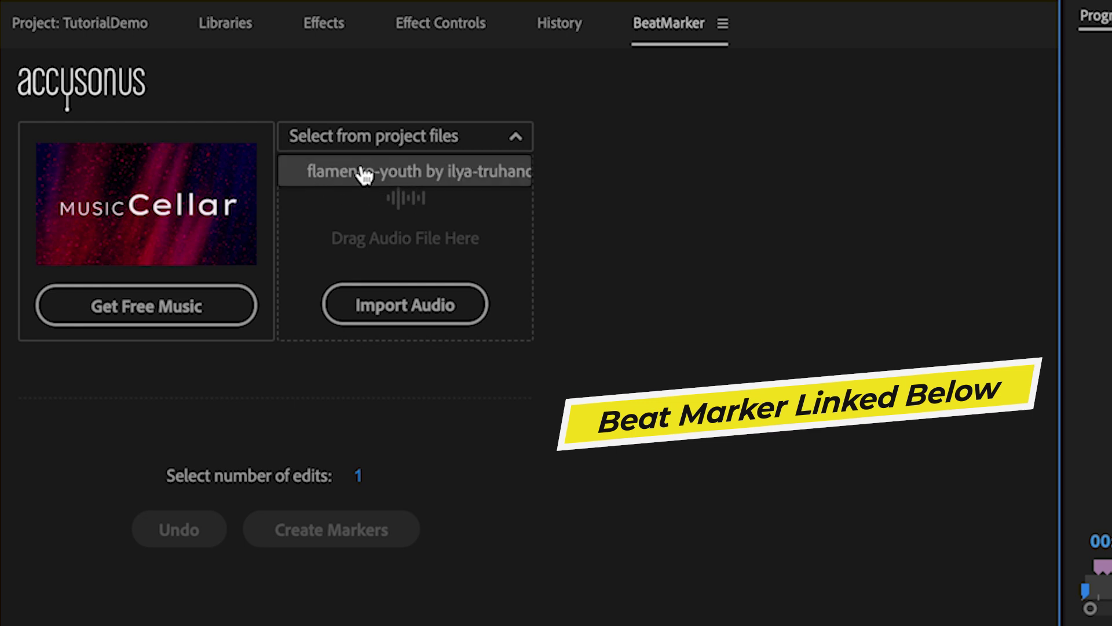
pyautogui.click(429, 176)
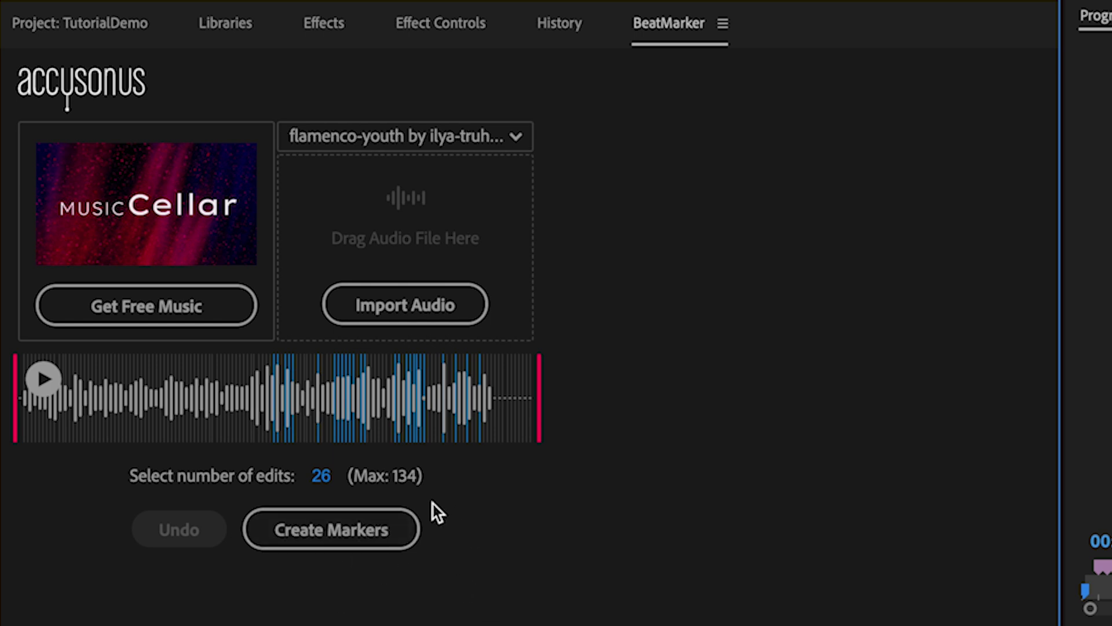
pyautogui.click(322, 475)
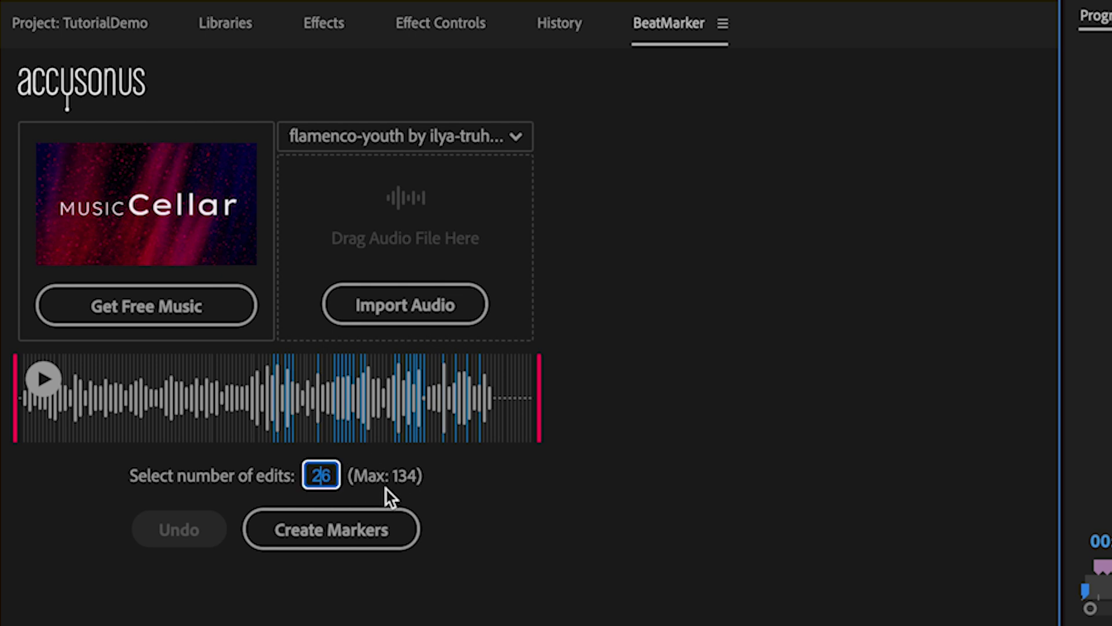
pyautogui.doubleClick(316, 475)
pyautogui.write('134')
pyautogui.press('Return')
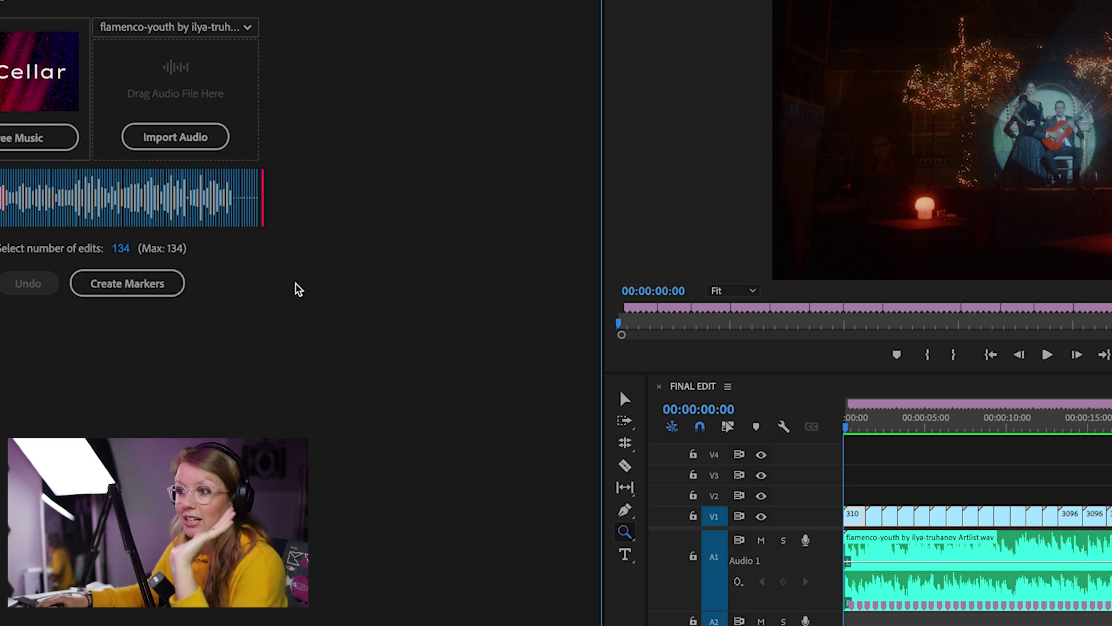
# Step: Duplicate the FINAL EDIT sequence in the TutorialDemo project
pyautogui.click(658, 386)
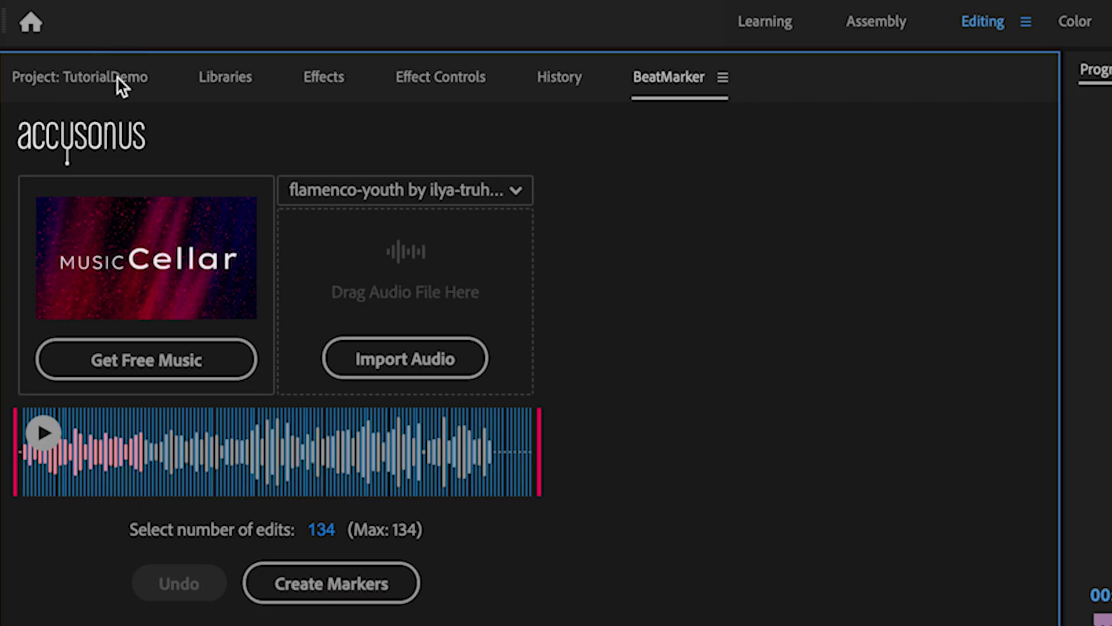
pyautogui.click(110, 77)
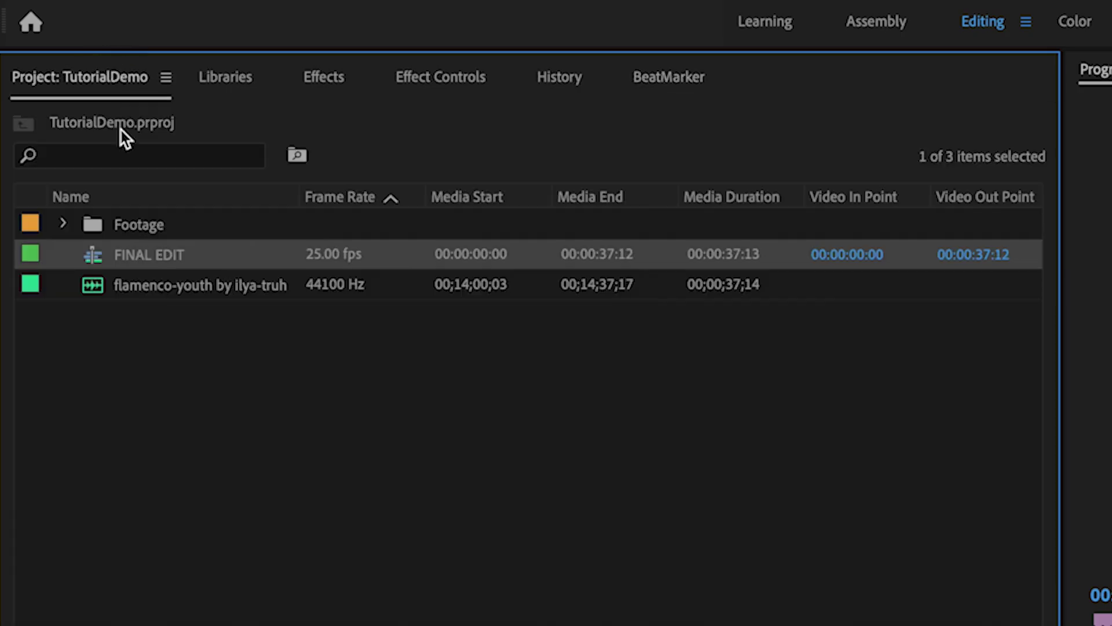
pyautogui.rightClick(95, 253)
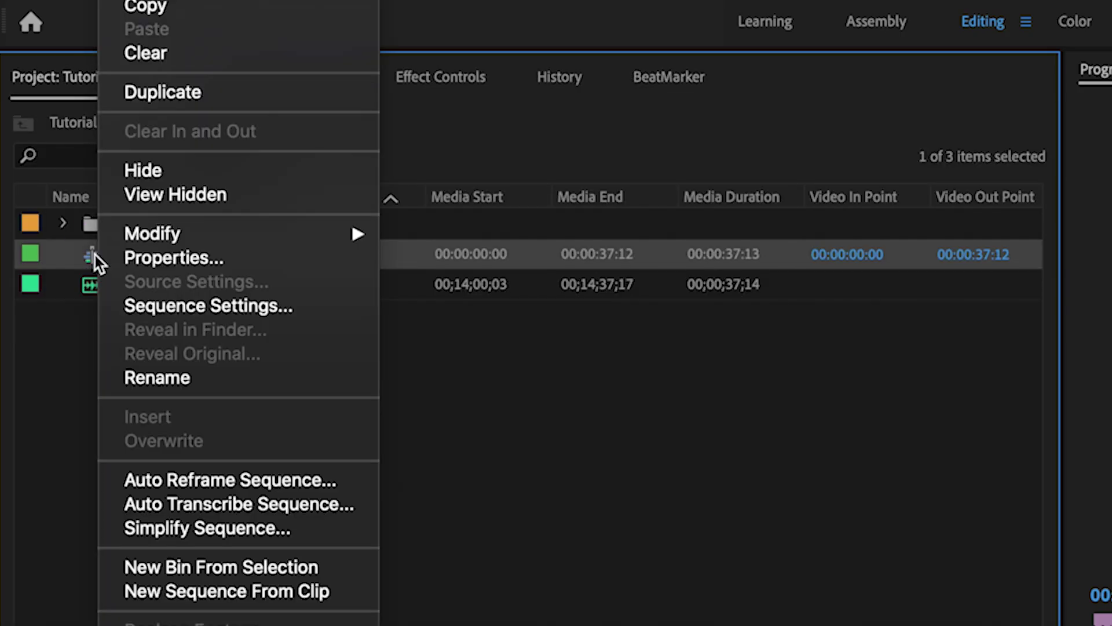
pyautogui.click(170, 95)
# Step: Rename the duplicated sequence DEMO and open it in the timeline
pyautogui.click(207, 285)
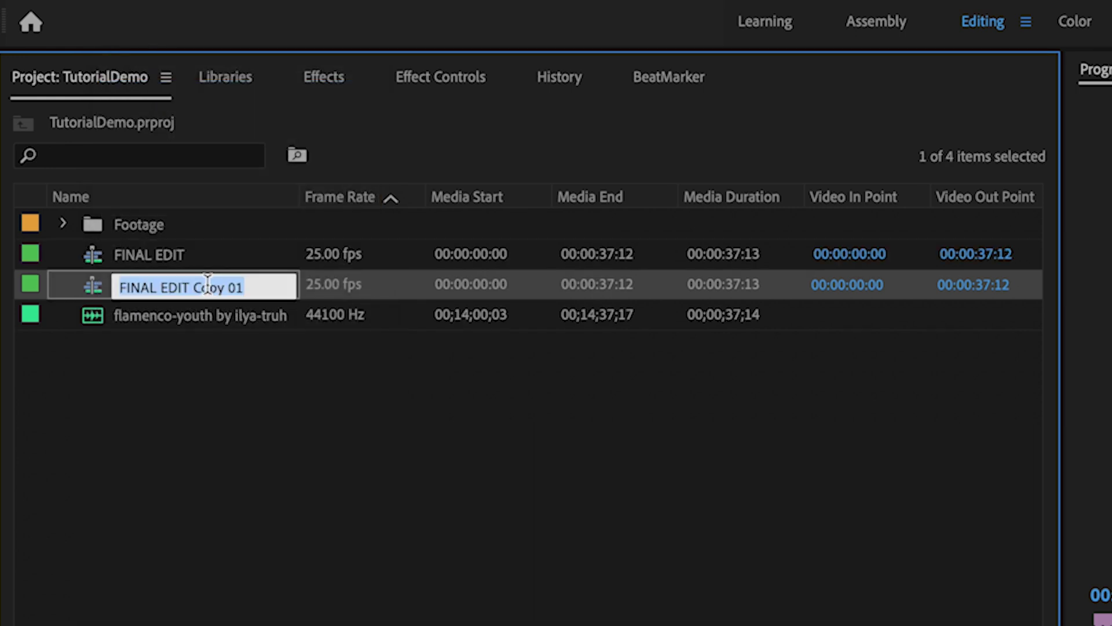
pyautogui.write('DEMO')
pyautogui.press('Tab')
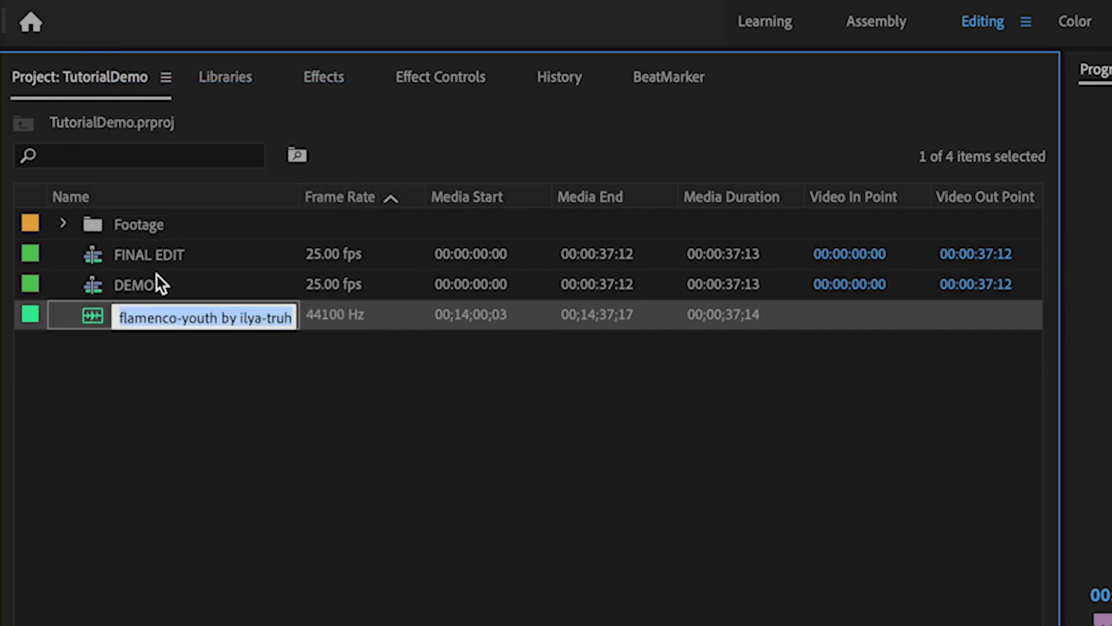
pyautogui.click(106, 284)
pyautogui.doubleClick(107, 284)
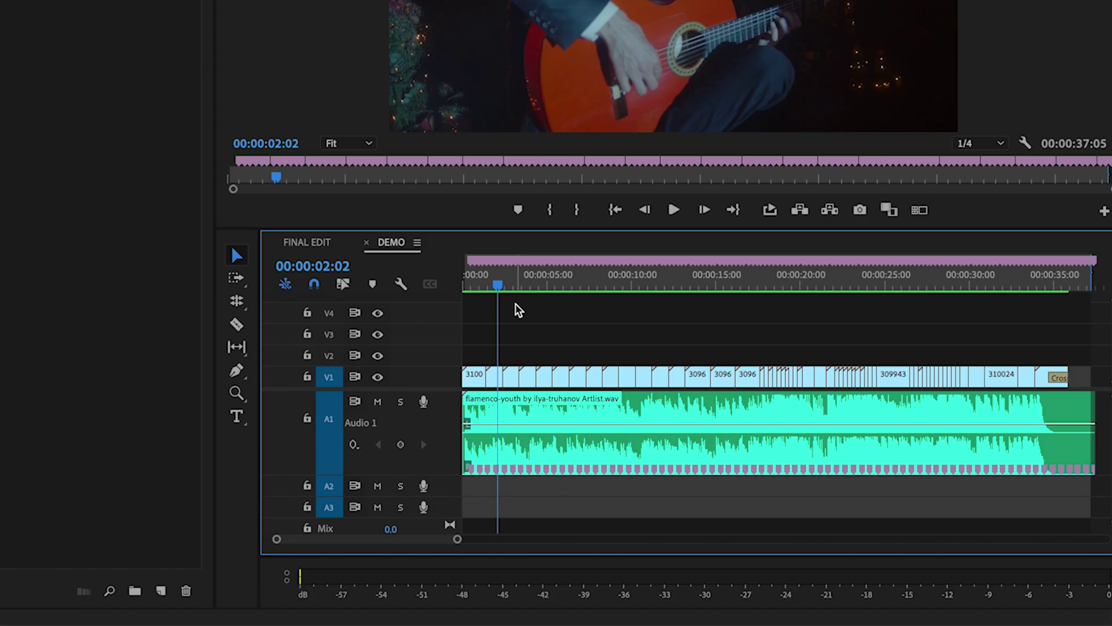
# Step: Clear all sequence markers from the DEMO timeline and delete every video clip on V1
pyautogui.rightClick(510, 276)
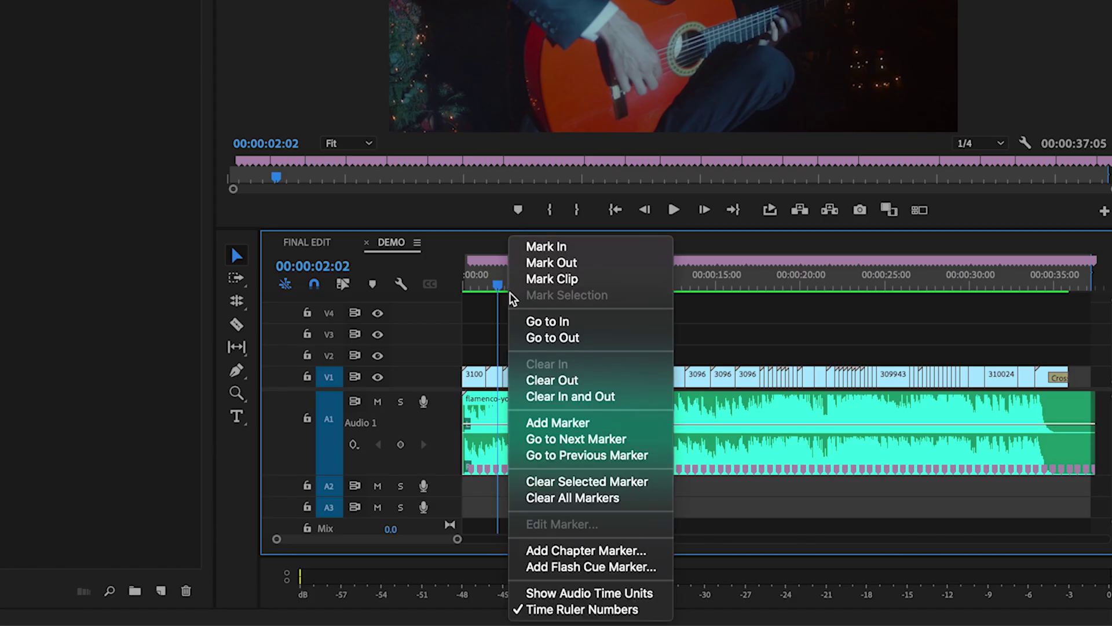
pyautogui.click(572, 499)
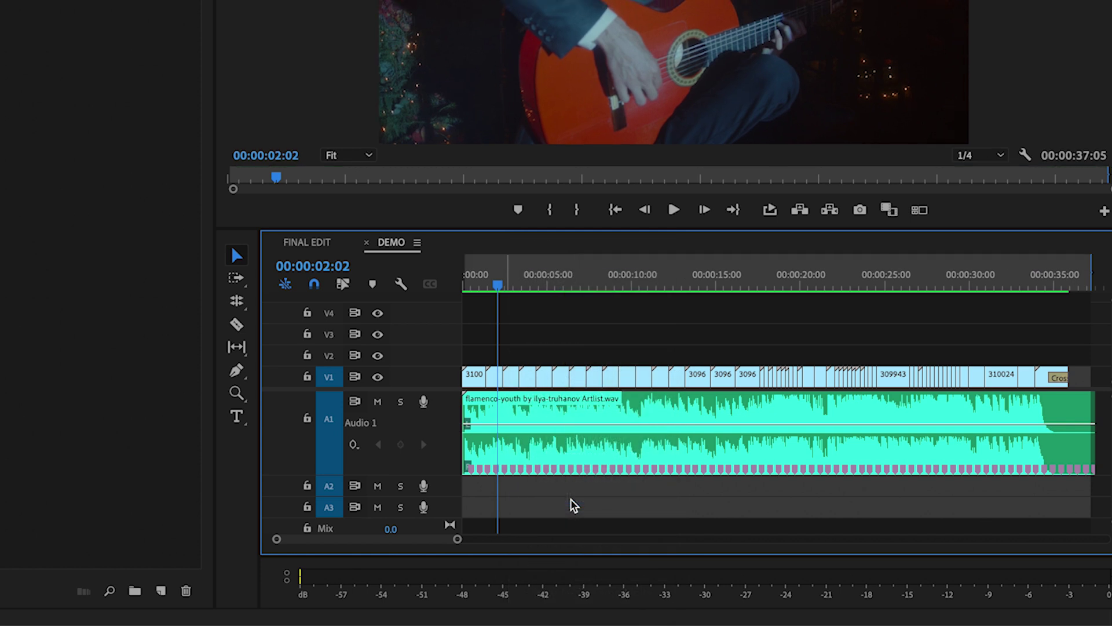
pyautogui.moveTo(475, 357); pyautogui.dragTo(1068, 379)
pyautogui.press('Delete')
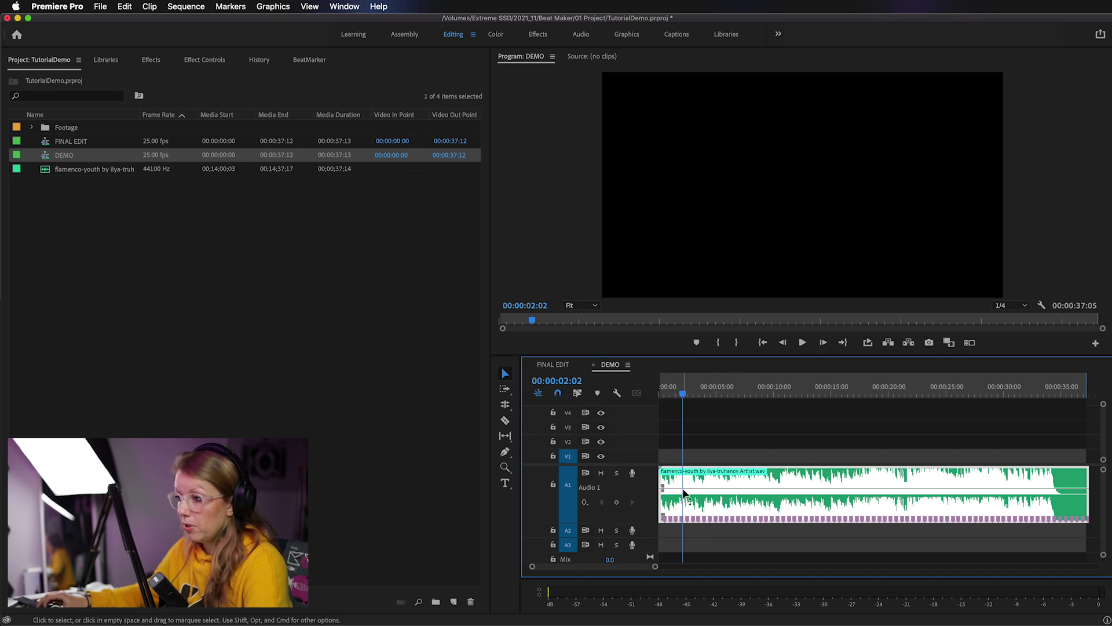
# Step: Clear all markers from the flamenco-youth audio clip on A1
pyautogui.rightClick(695, 520)
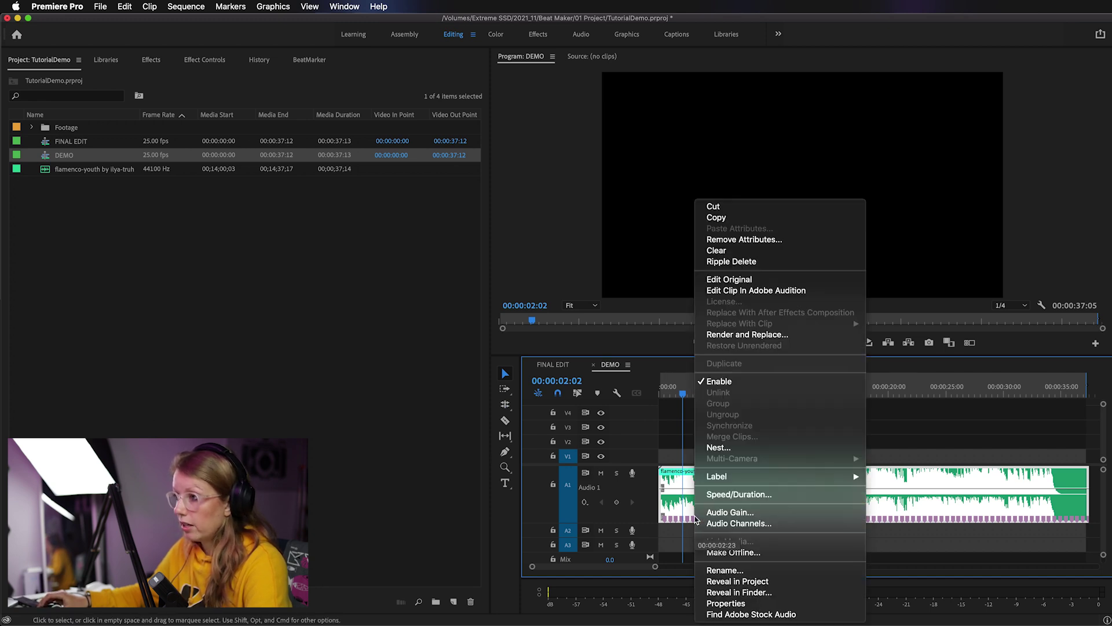
pyautogui.click(701, 531)
pyautogui.click(230, 7)
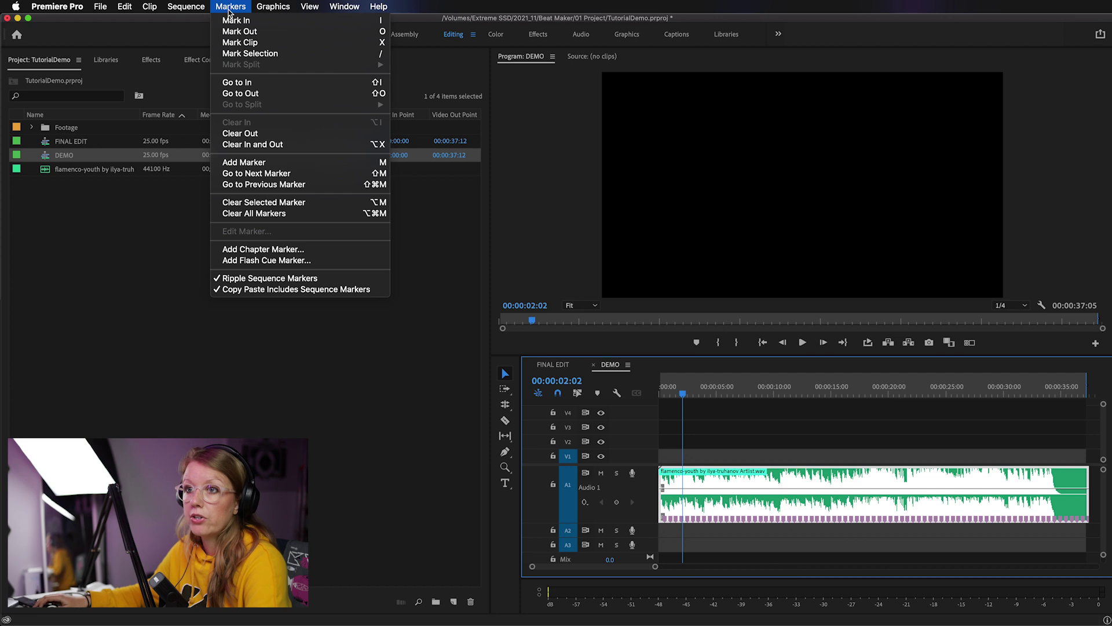
pyautogui.click(267, 215)
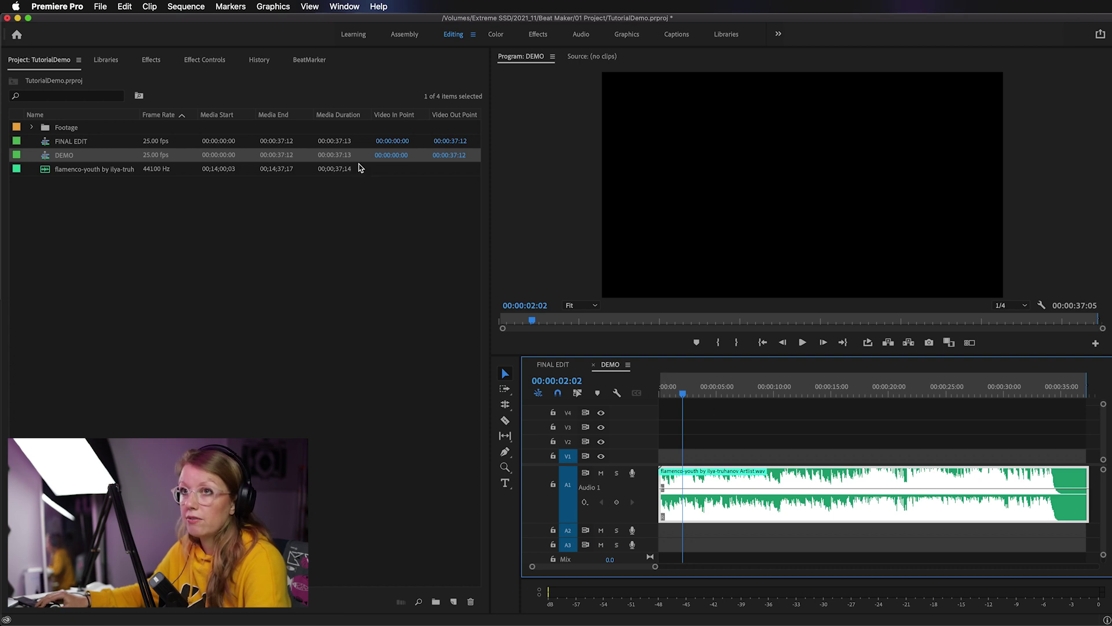
# Step: Create the beat markers for the flamenco-youth track on the DEMO sequence with BeatMarker and inspect them up close
pyautogui.click(312, 61)
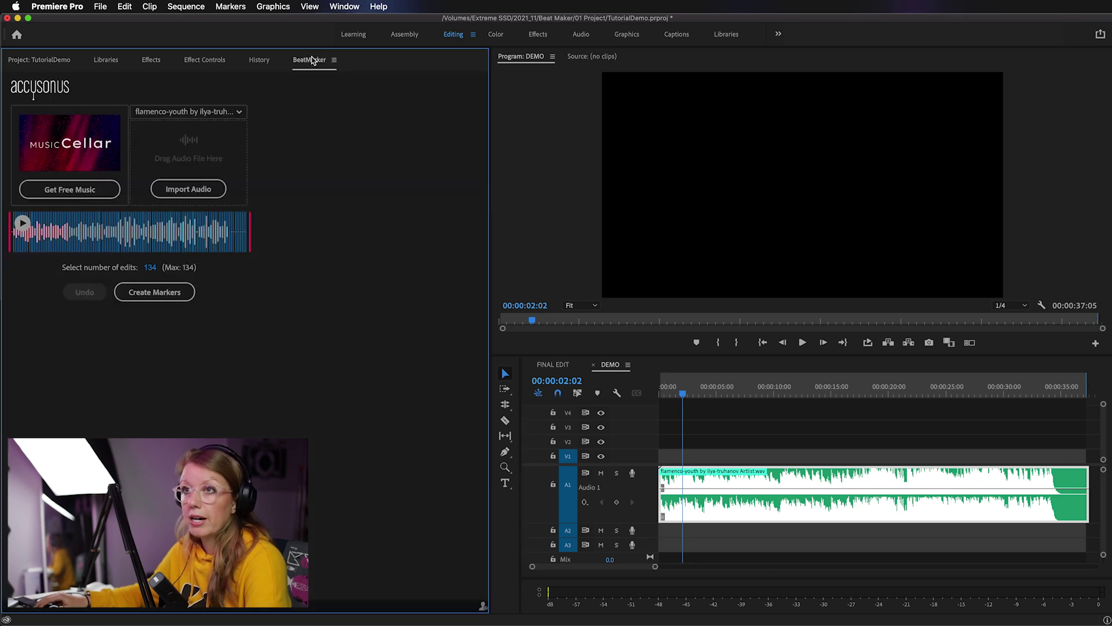
pyautogui.click(163, 293)
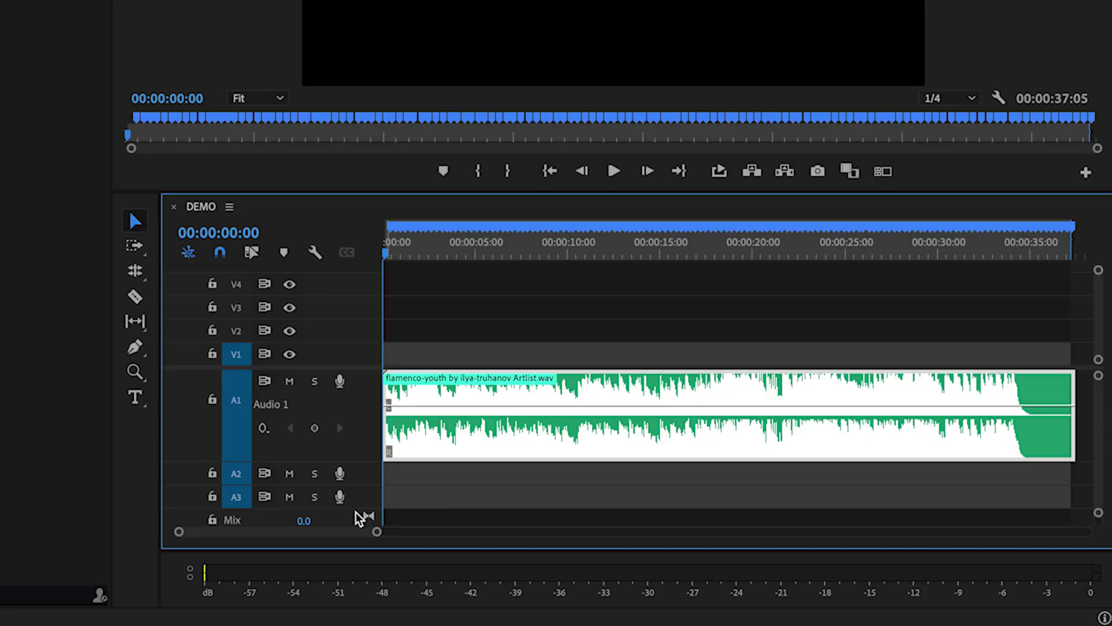
pyautogui.moveTo(655, 567); pyautogui.dragTo(633, 568)
pyautogui.moveTo(342, 536); pyautogui.dragTo(325, 536)
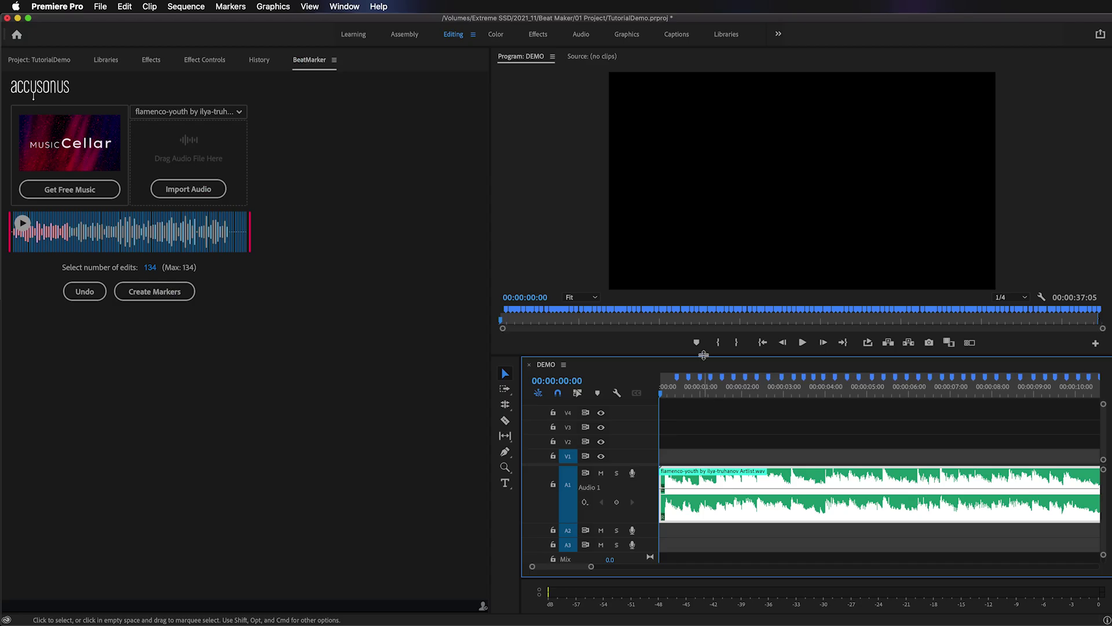
# Step: Open the Footage bin and display its clips as thumbnails in Icon View
pyautogui.click(51, 59)
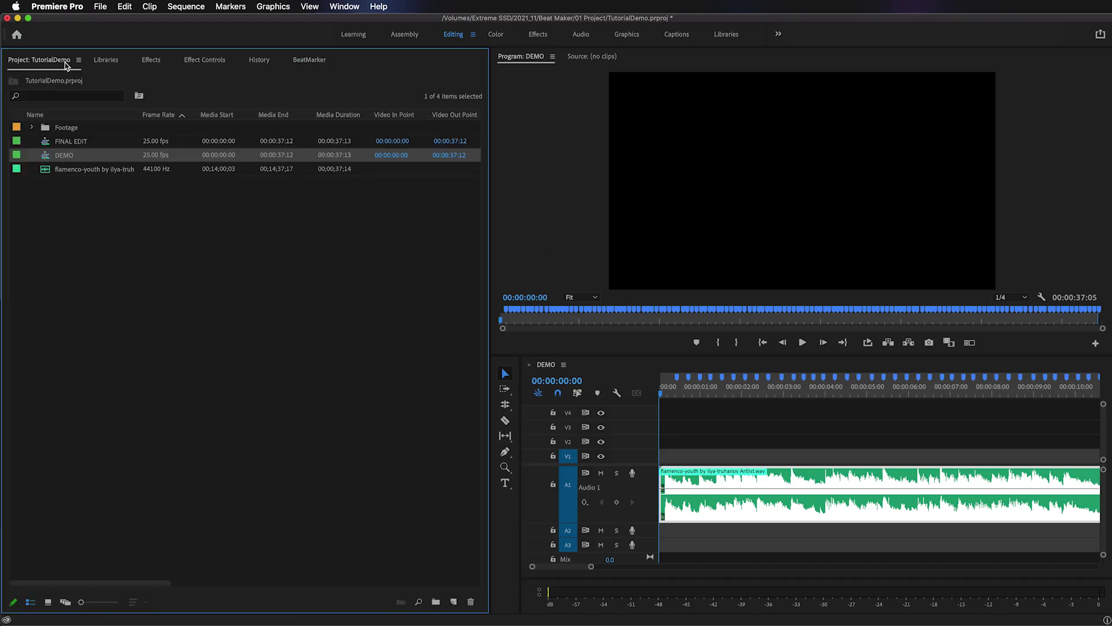
pyautogui.doubleClick(45, 129)
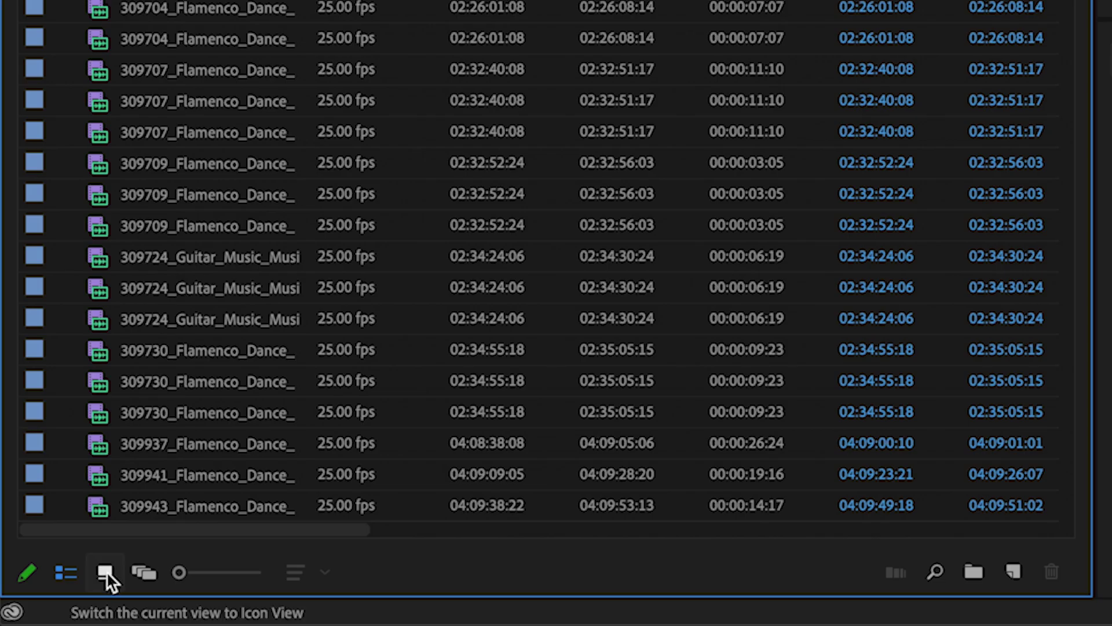
pyautogui.click(105, 574)
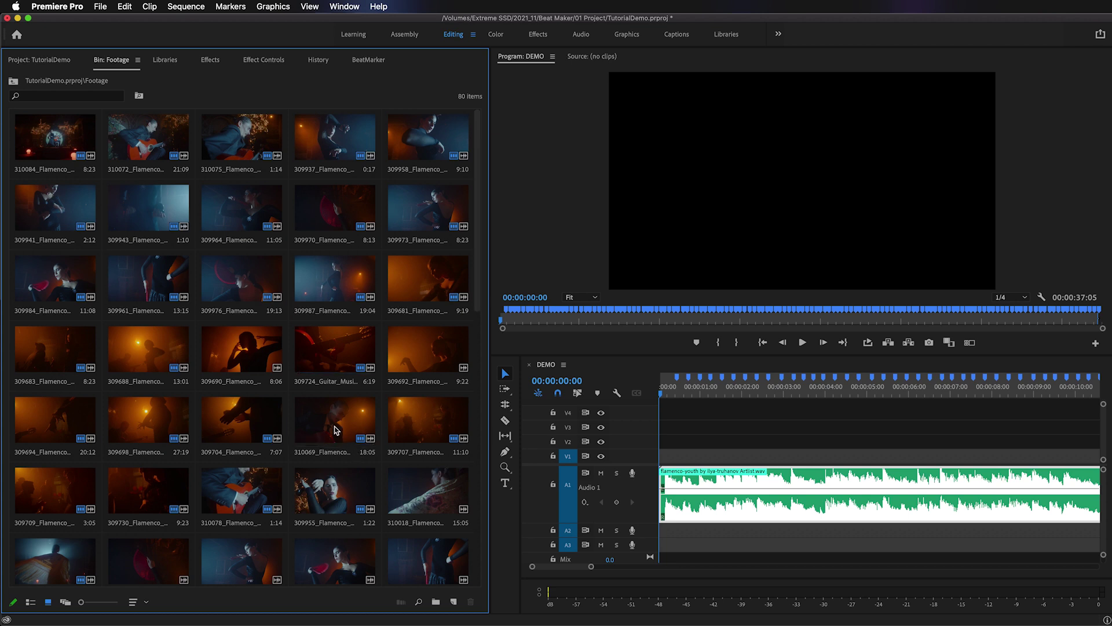
# Step: Reorder the Footage thumbnails by placing clip 310069 directly after 309688 and clip 309987 directly after 309984
pyautogui.moveTo(333, 422); pyautogui.dragTo(212, 339)
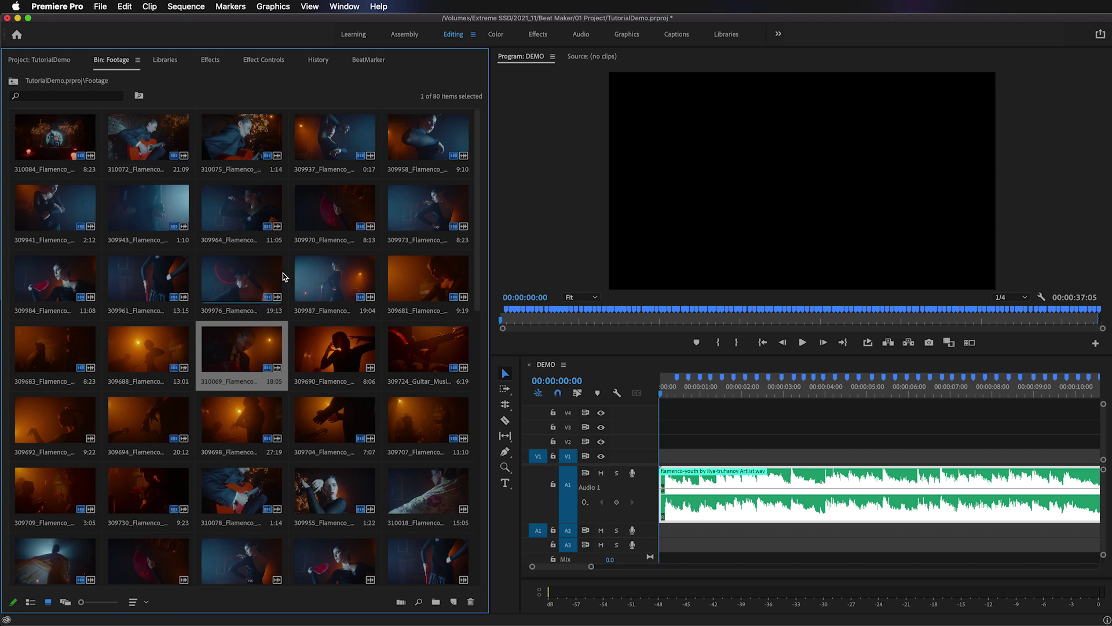
pyautogui.click(342, 289)
pyautogui.moveTo(336, 280); pyautogui.dragTo(125, 278)
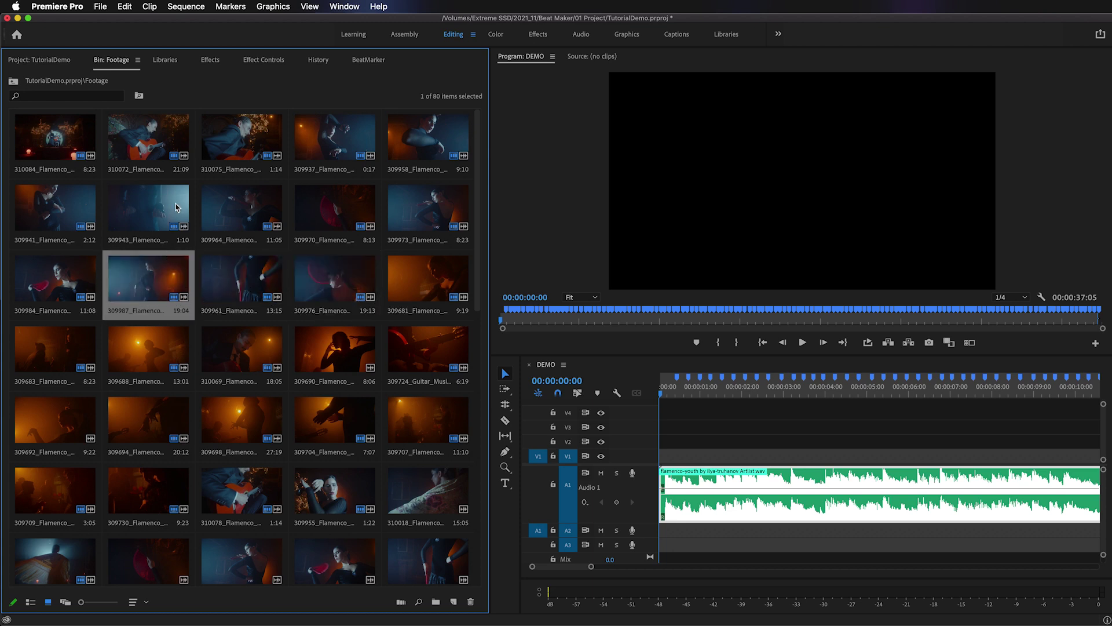
# Step: Set clip 310084's in point at its very start and its out point around the middle, using the bin thumbnail
pyautogui.click(51, 144)
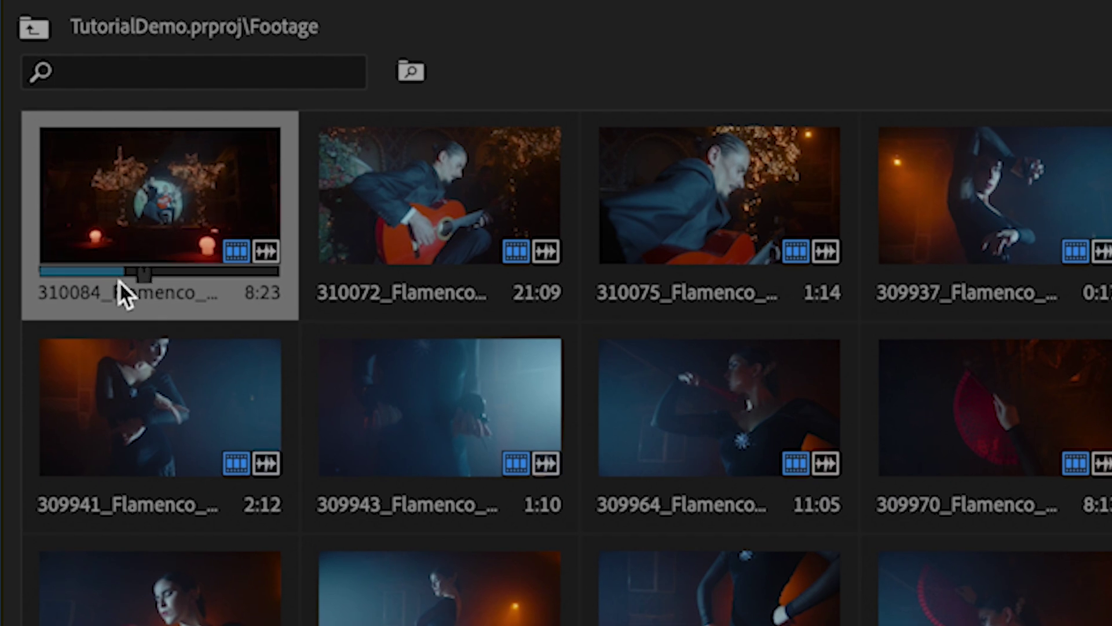
pyautogui.click(68, 270)
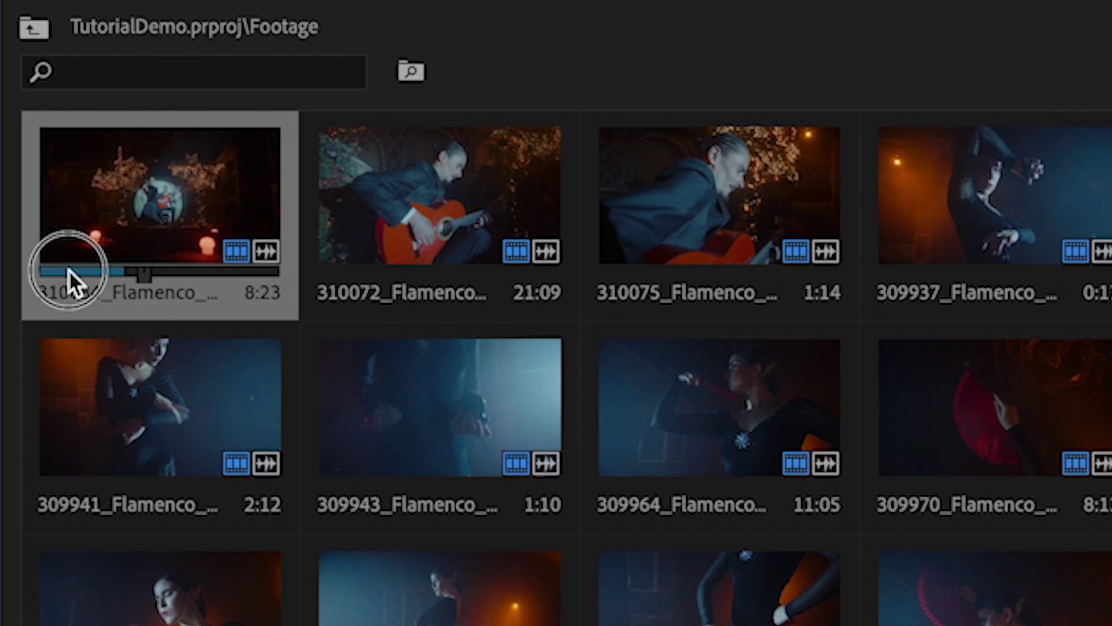
pyautogui.click(65, 270)
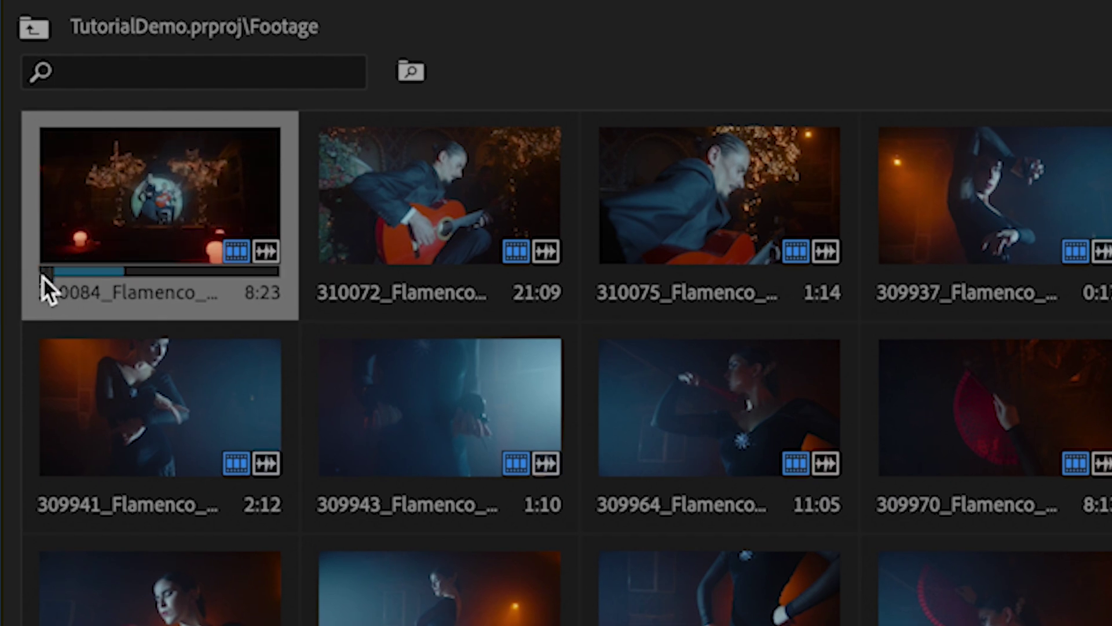
pyautogui.moveTo(46, 276); pyautogui.dragTo(161, 276)
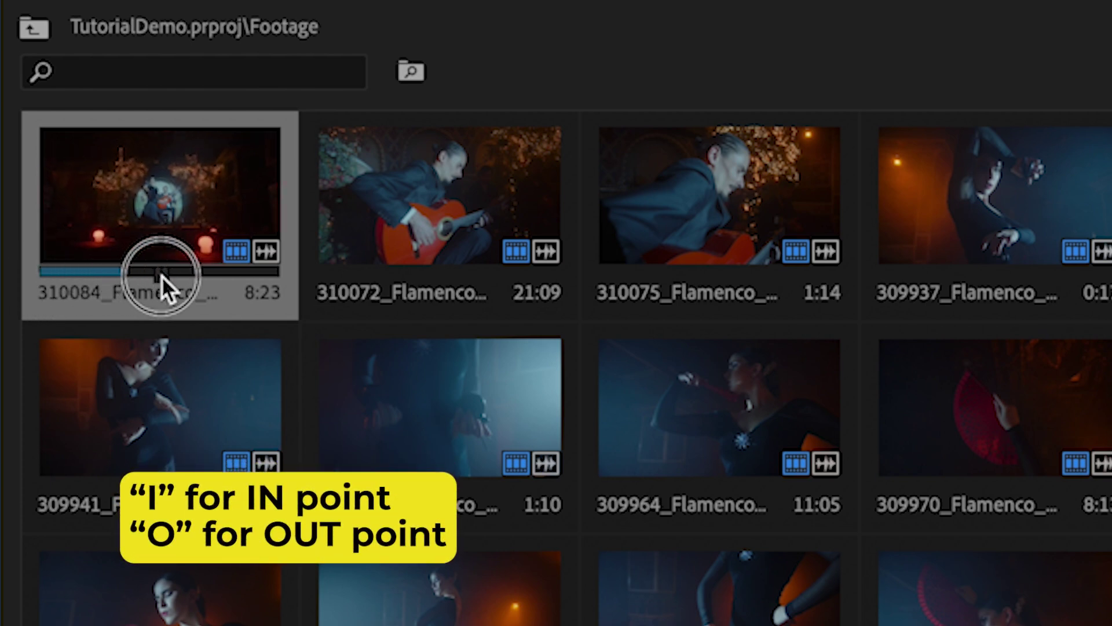
pyautogui.press('o')
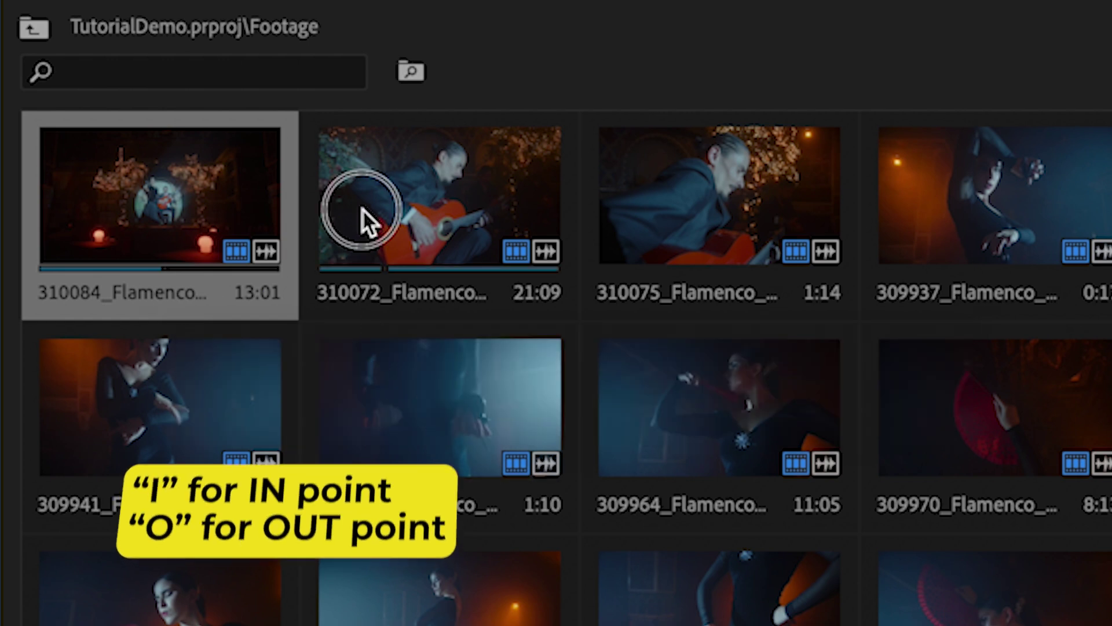
# Step: Set in and out points around an early middle section of clip 310072 in the bin and preview clip 310075
pyautogui.click(385, 272)
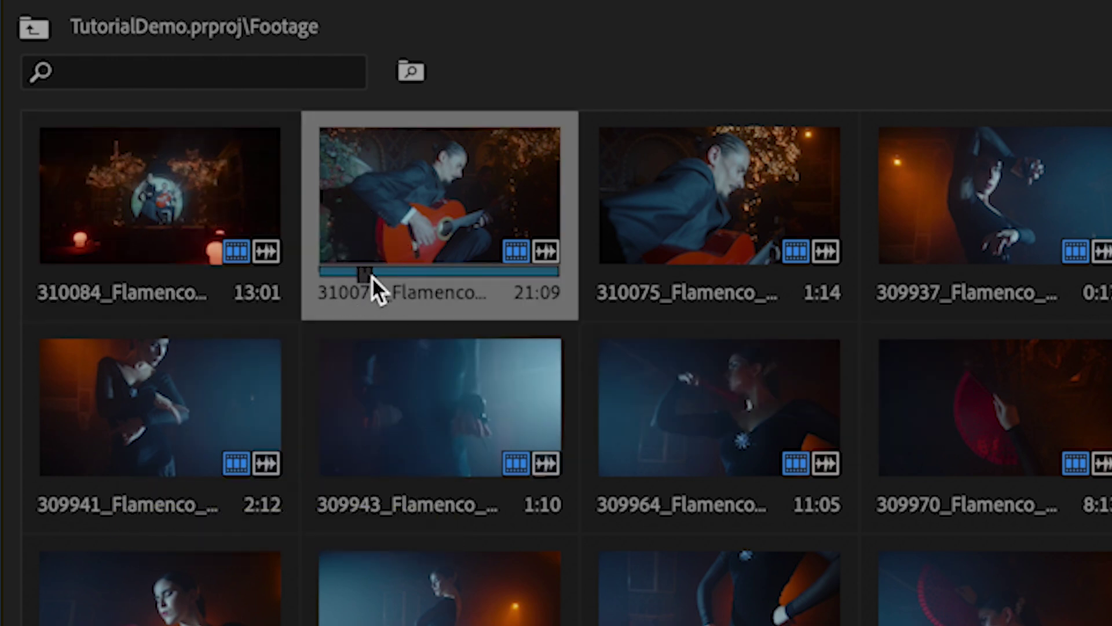
pyautogui.press('i')
pyautogui.moveTo(375, 271); pyautogui.dragTo(467, 271)
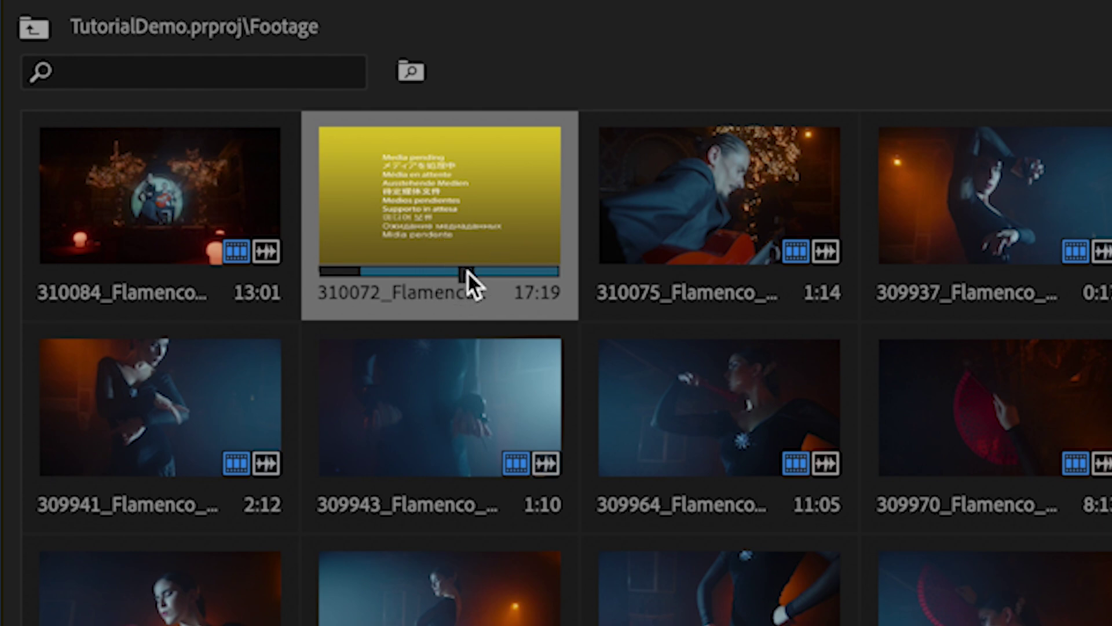
pyautogui.press('o')
pyautogui.click(691, 280)
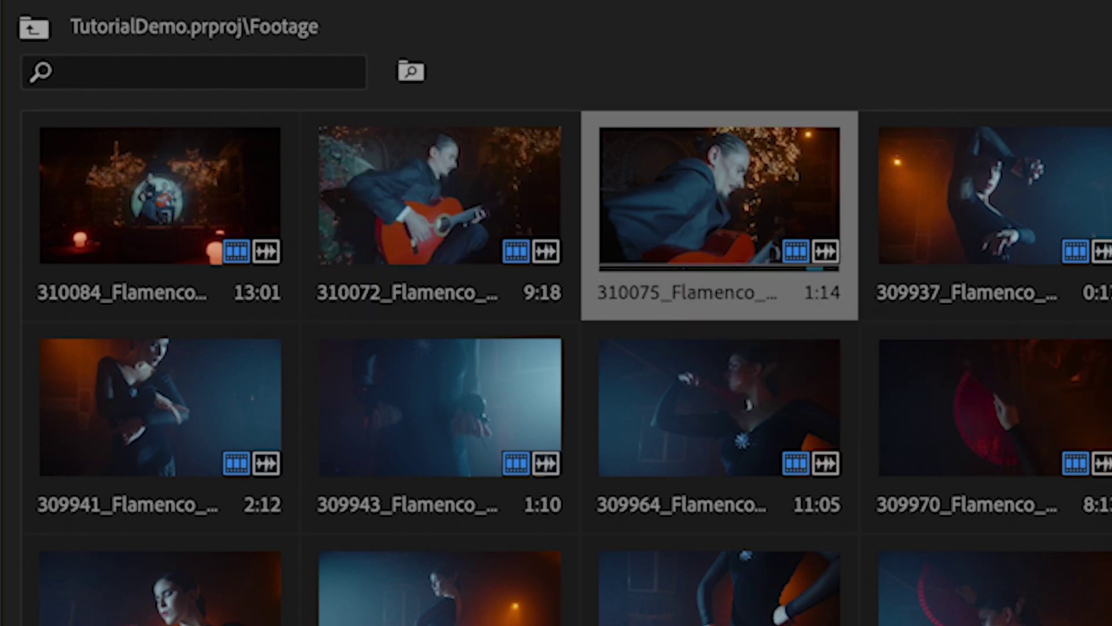
pyautogui.press('l')
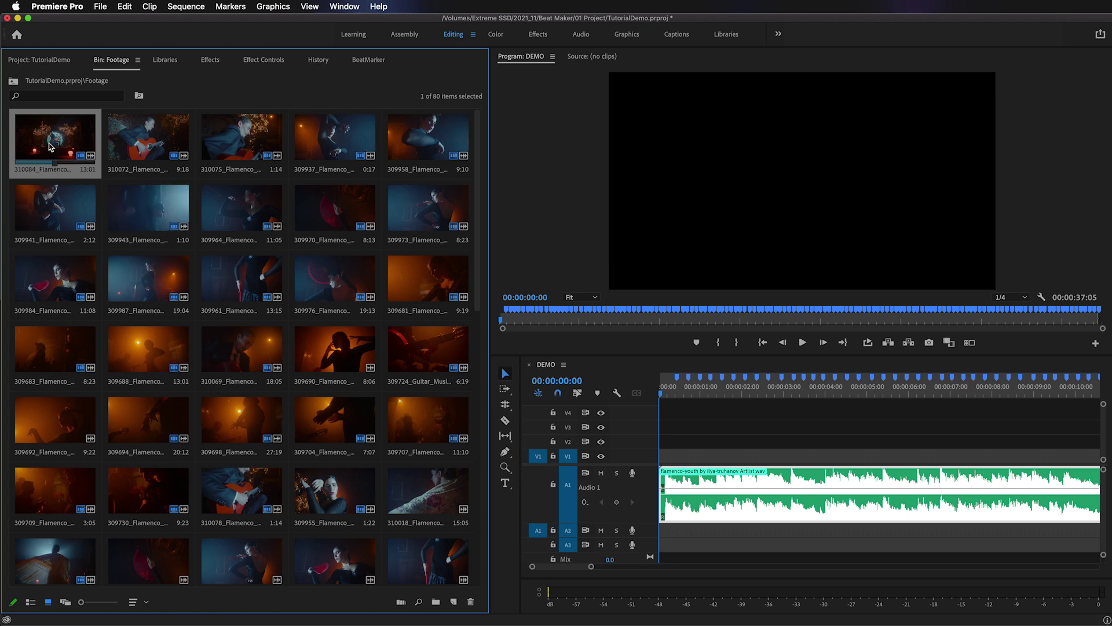
# Step: Select all Footage clips from 310084 through the last clip, 310087, and start Automate to Sequence for them
pyautogui.moveTo(479, 199); pyautogui.dragTo(485, 577)
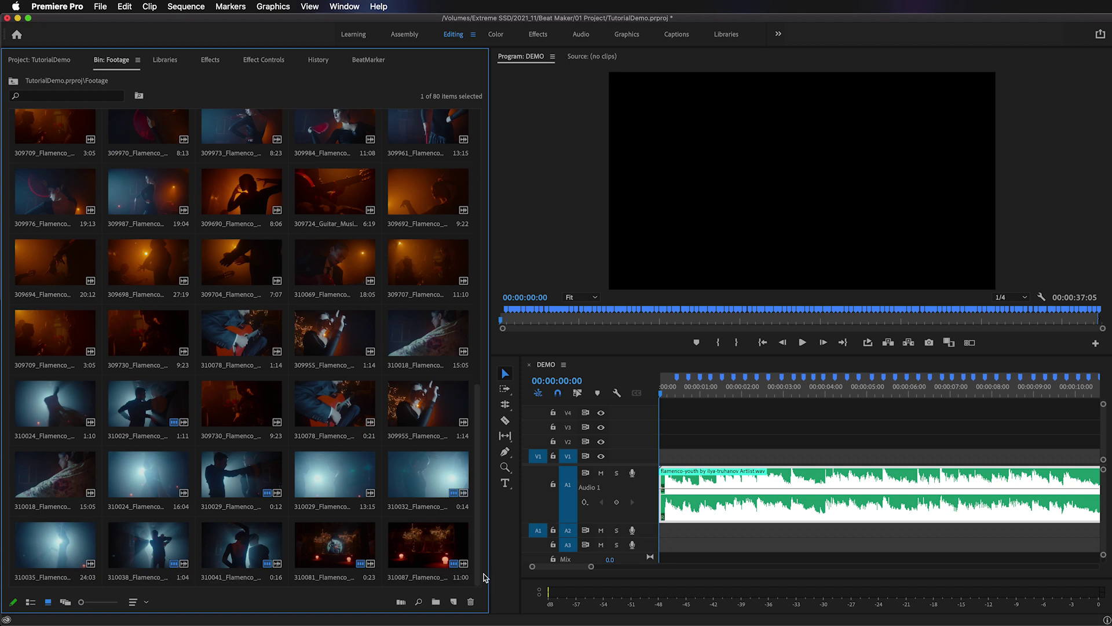
pyautogui.keyDown('shift'); pyautogui.click(424, 553); pyautogui.keyUp('shift')
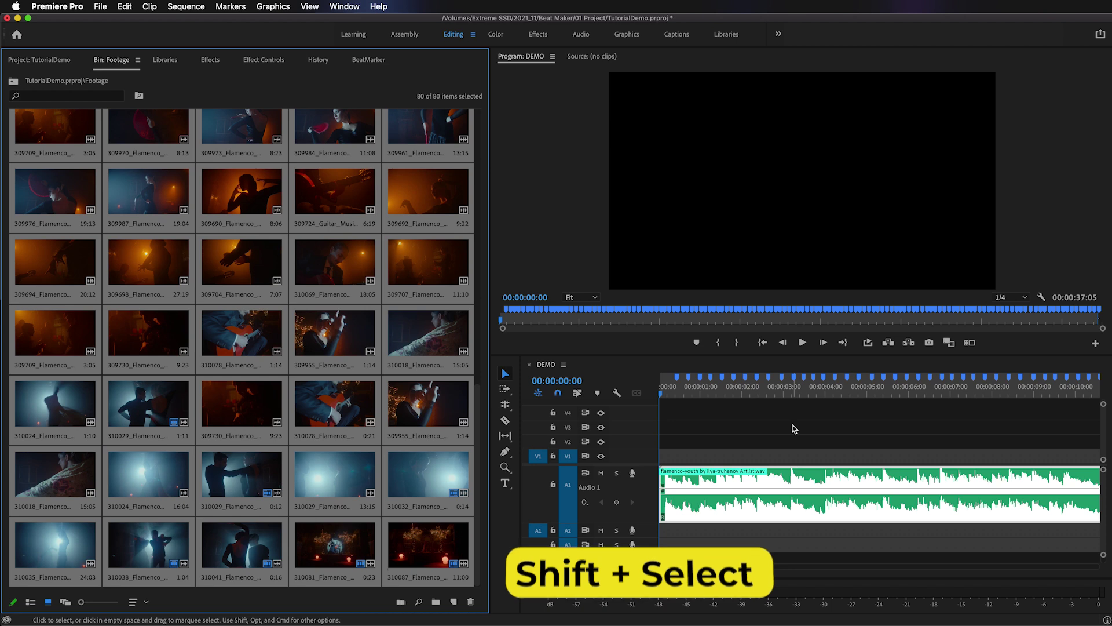
pyautogui.click(401, 603)
# Step: Automate the selected clips to the DEMO sequence with Selection Order ordering and placement At Unnumbered Markers
pyautogui.click(539, 215)
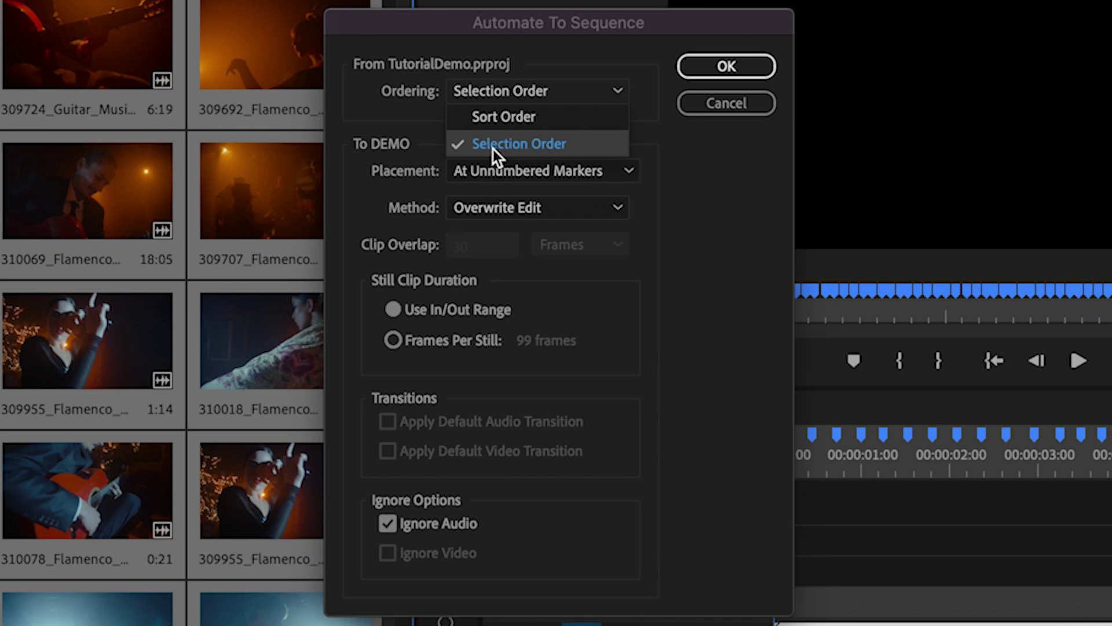
pyautogui.click(579, 91)
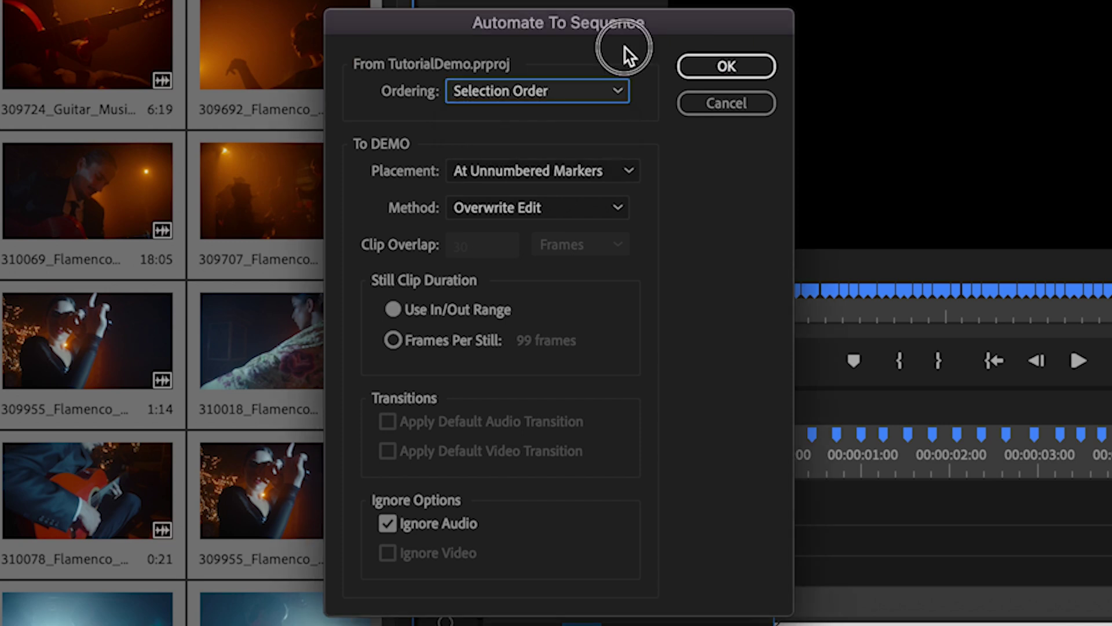
pyautogui.click(558, 168)
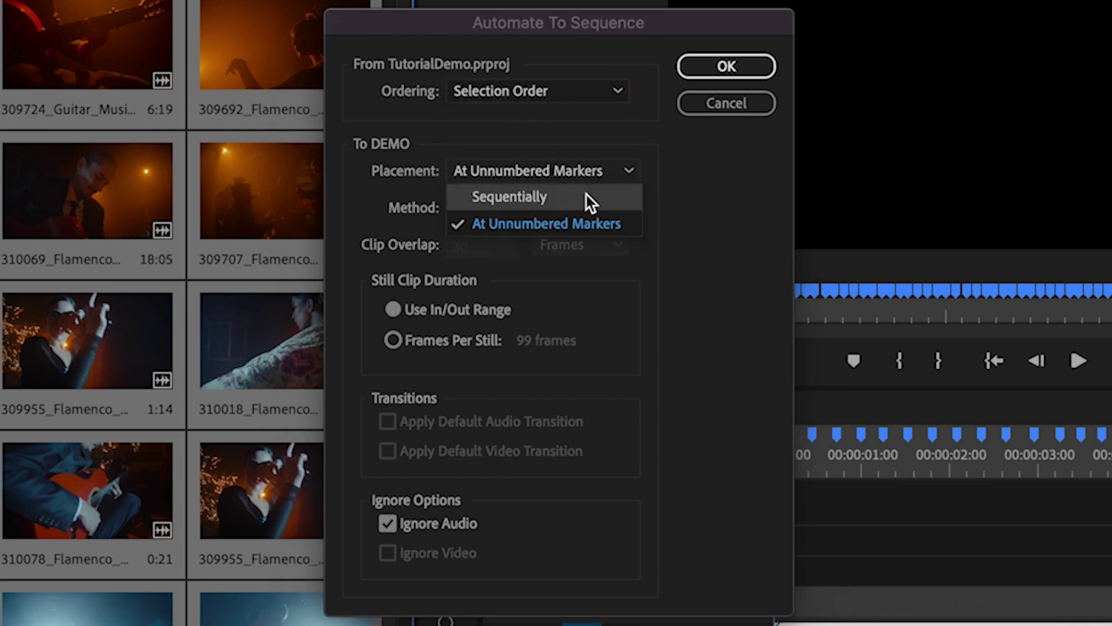
pyautogui.click(582, 228)
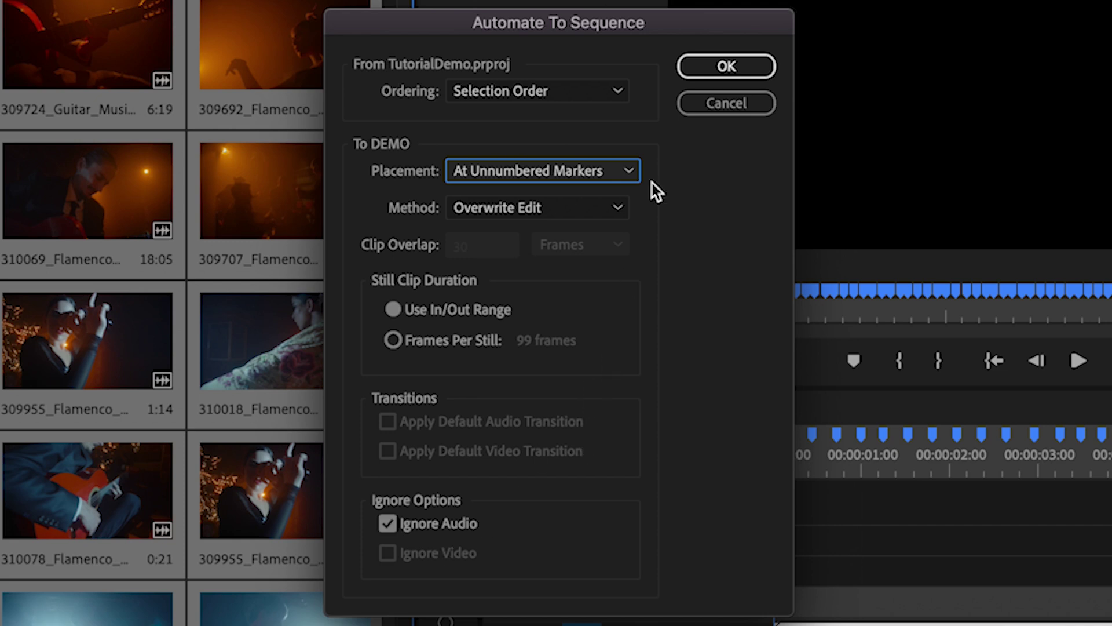
pyautogui.click(726, 66)
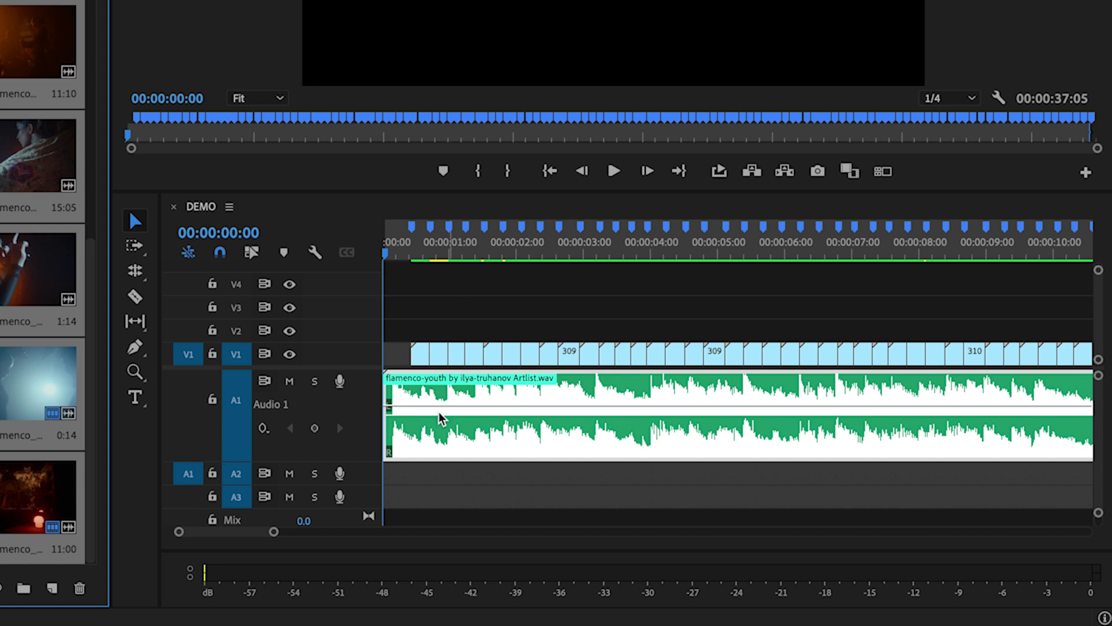
# Step: Stack clip 310072 on V2 and clip 310075 on V3 directly after the opening 310084 clip, each ending at the same beat marker
pyautogui.moveTo(274, 531); pyautogui.dragTo(393, 542)
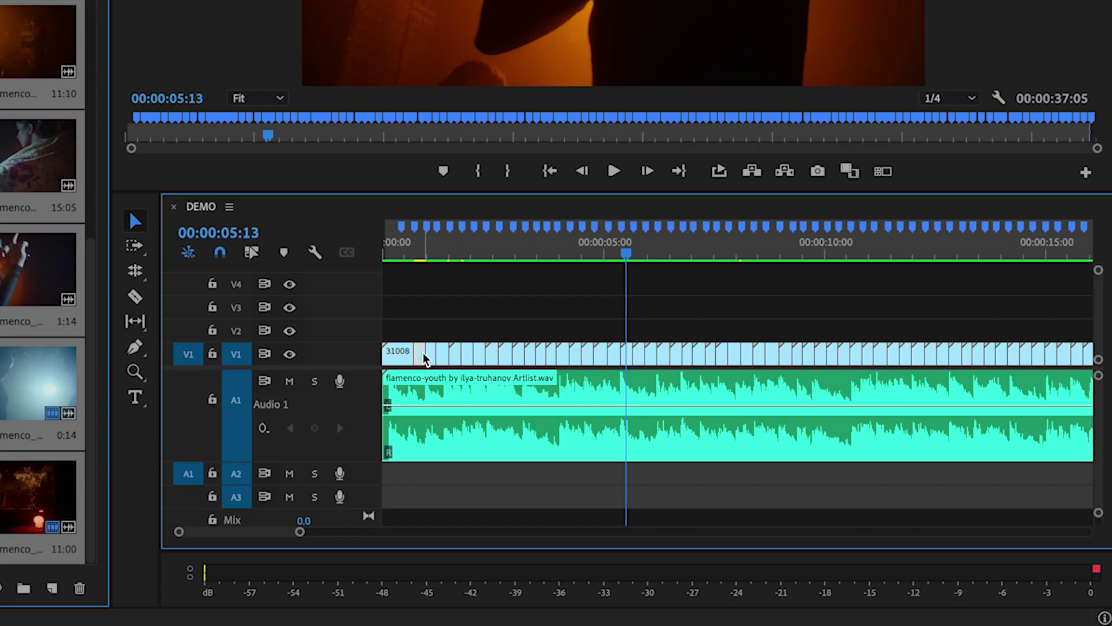
pyautogui.moveTo(423, 358); pyautogui.dragTo(427, 328)
pyautogui.moveTo(301, 536); pyautogui.dragTo(221, 534)
pyautogui.moveTo(520, 323); pyautogui.dragTo(543, 306)
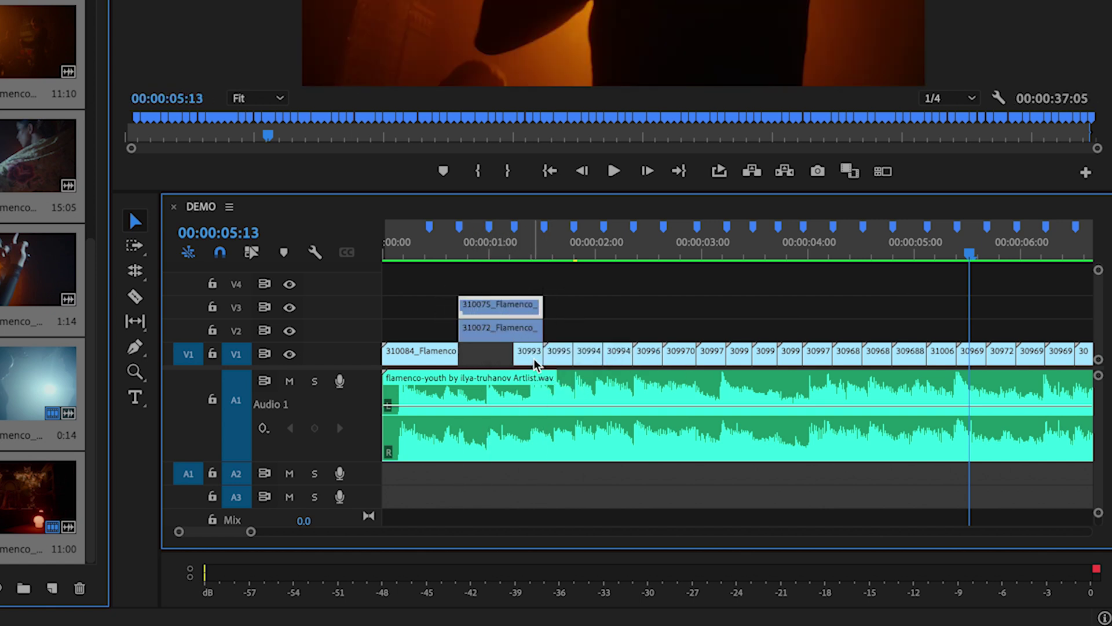
pyautogui.moveTo(252, 532); pyautogui.dragTo(285, 531)
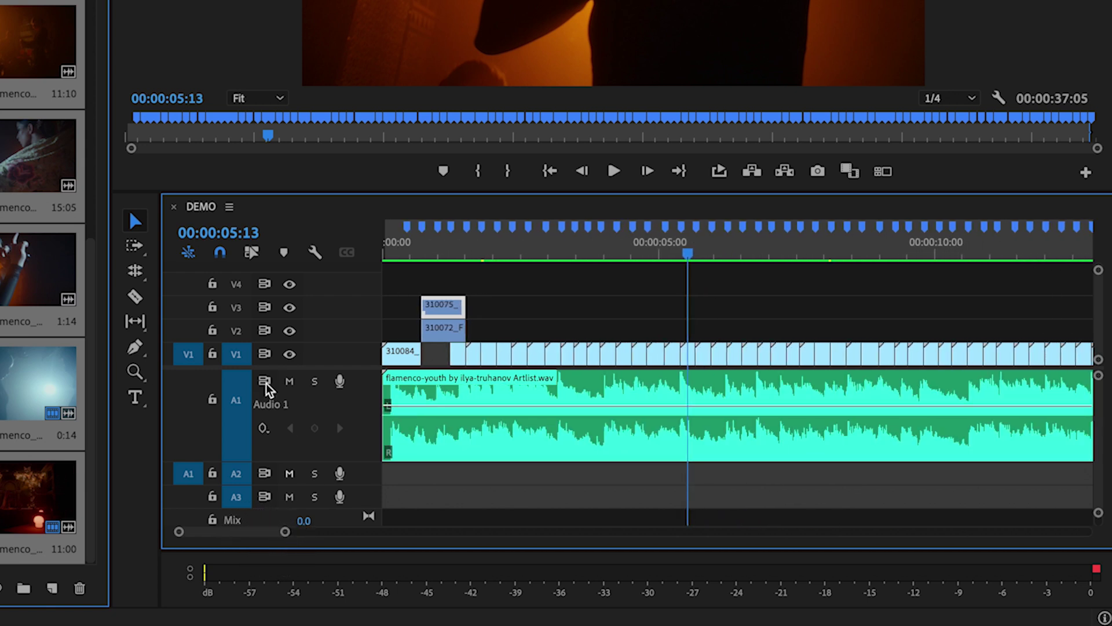
# Step: Lock the Audio 1 track and shift all video clips following the opening 310084 clip farther along the timeline, leaving a gap after it
pyautogui.click(212, 399)
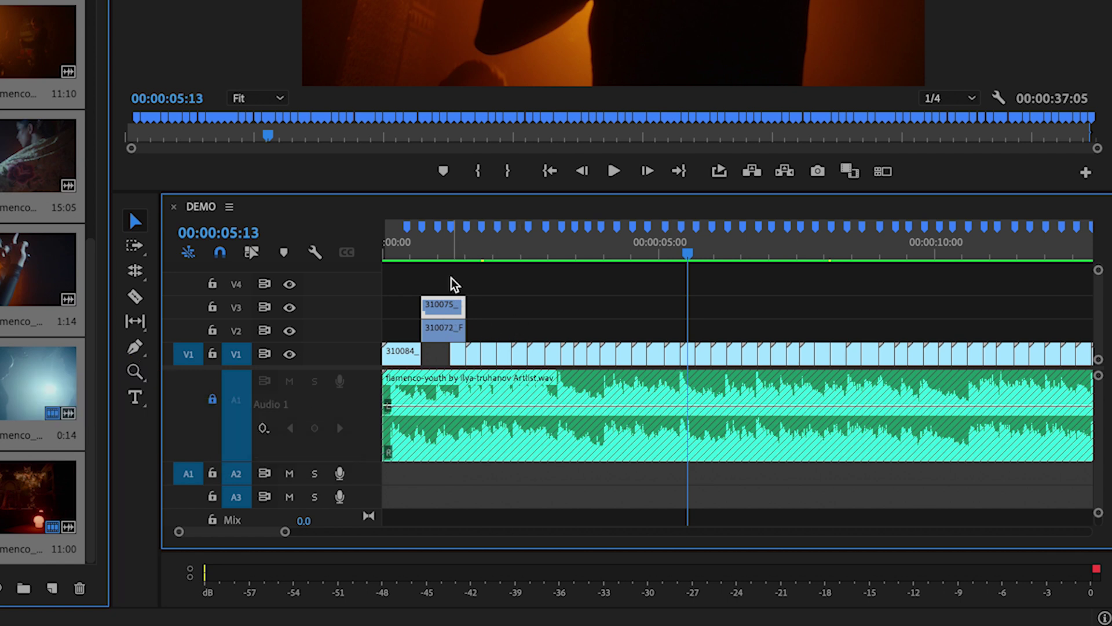
pyautogui.click(136, 244)
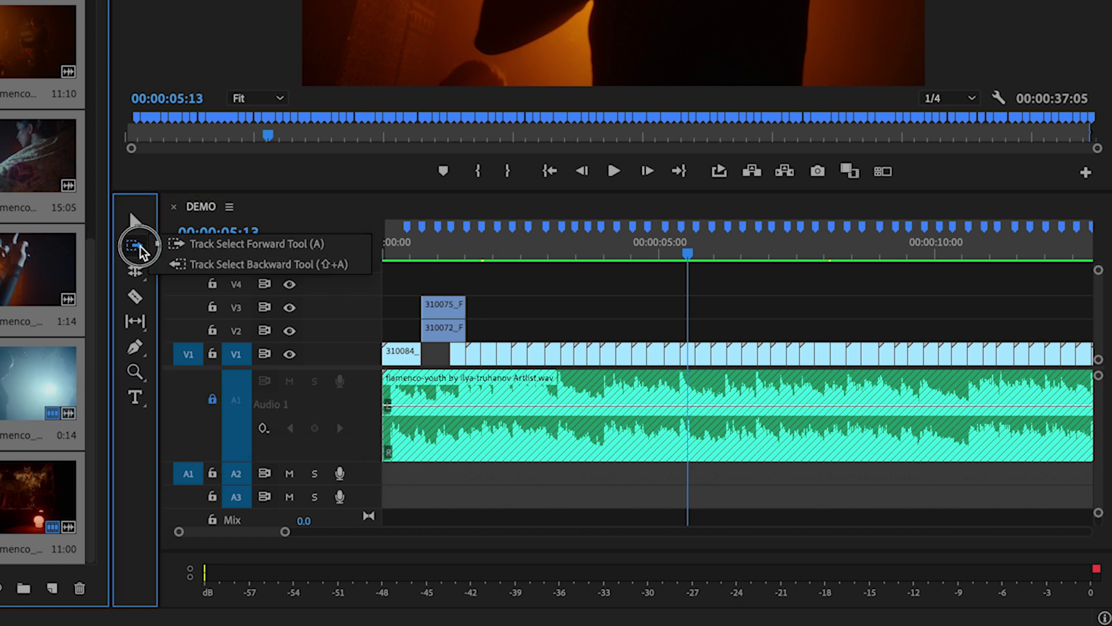
pyautogui.click(207, 251)
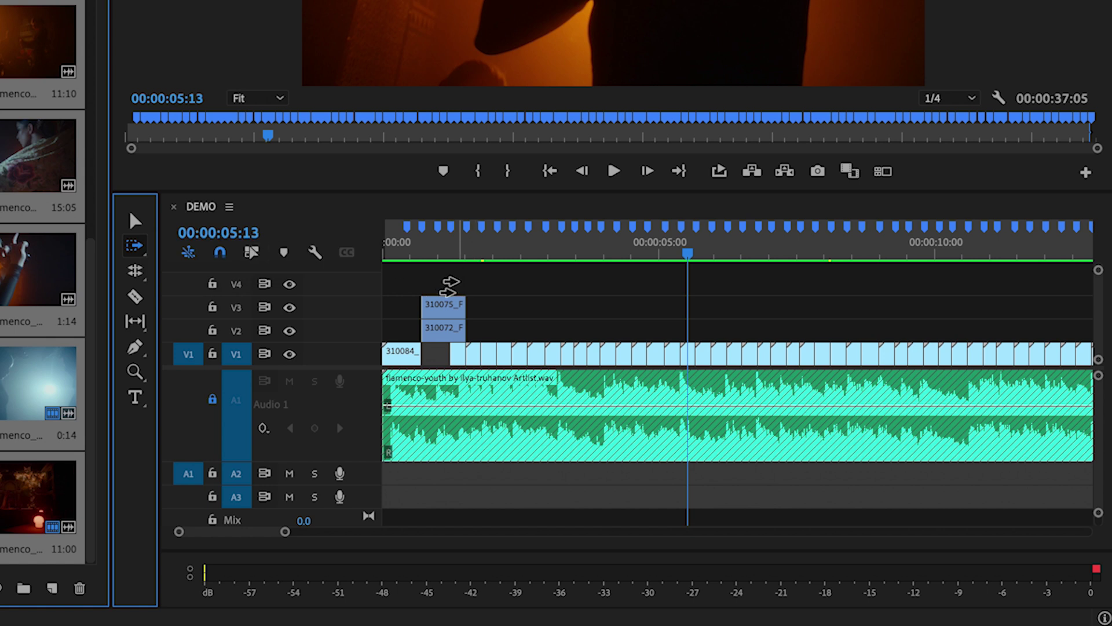
pyautogui.click(438, 281)
pyautogui.moveTo(439, 280); pyautogui.dragTo(540, 289)
pyautogui.press('v')
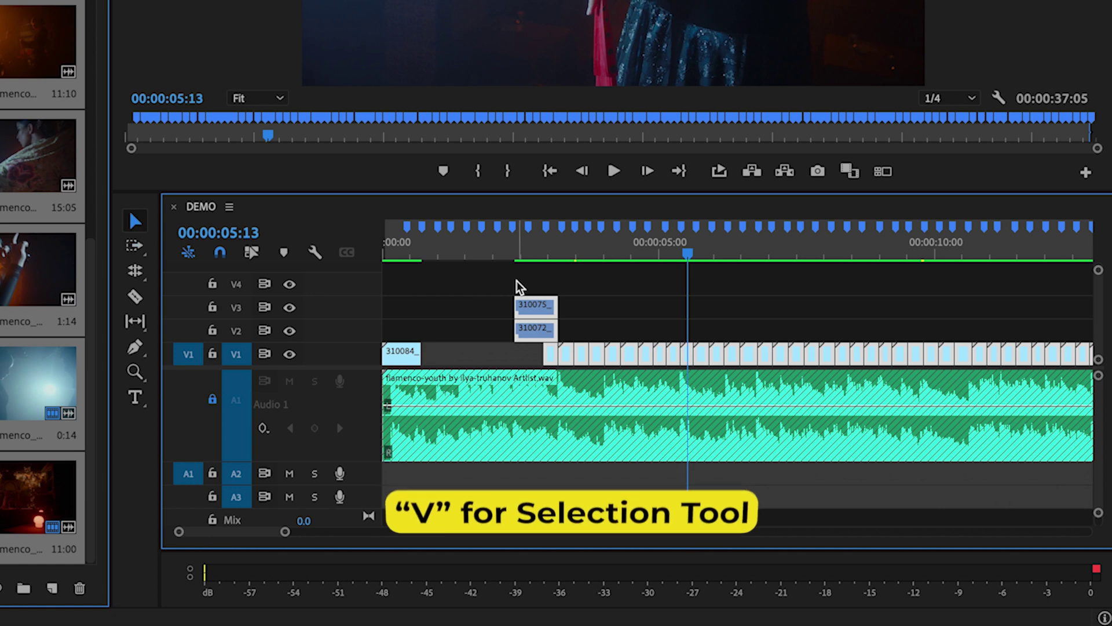
# Step: Move clips 310075 and 310072 down to V1, filling the gap between the opening 310084 clip and the shifted clips
pyautogui.click(526, 276)
pyautogui.moveTo(530, 306); pyautogui.dragTo(438, 359)
pyautogui.moveTo(526, 328); pyautogui.dragTo(523, 354)
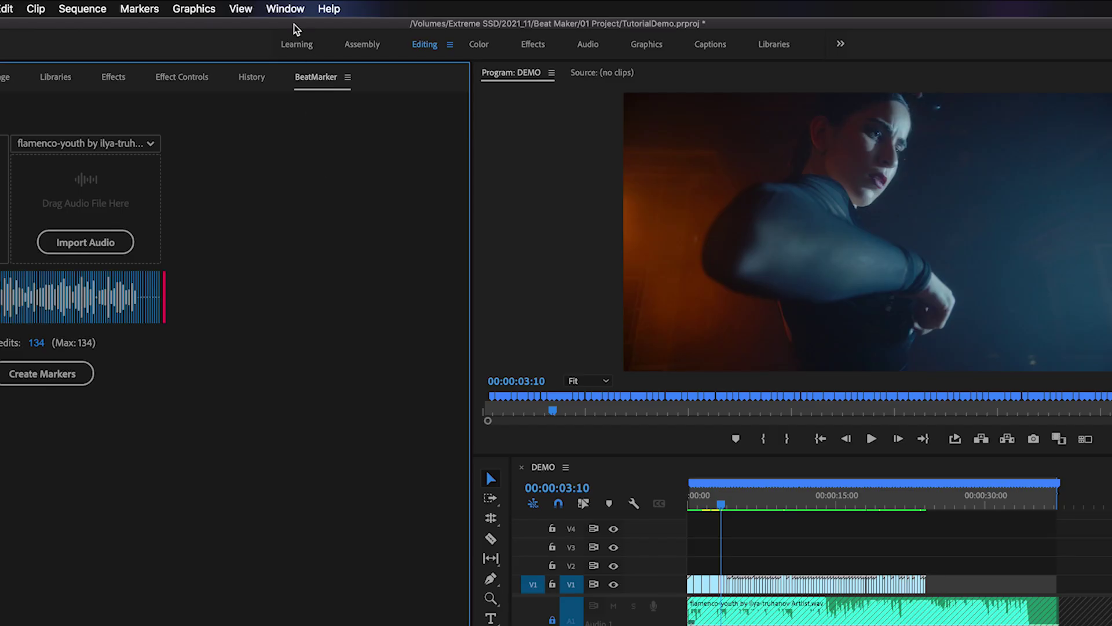
# Step: Open the Beat Edit extension
pyautogui.click(285, 8)
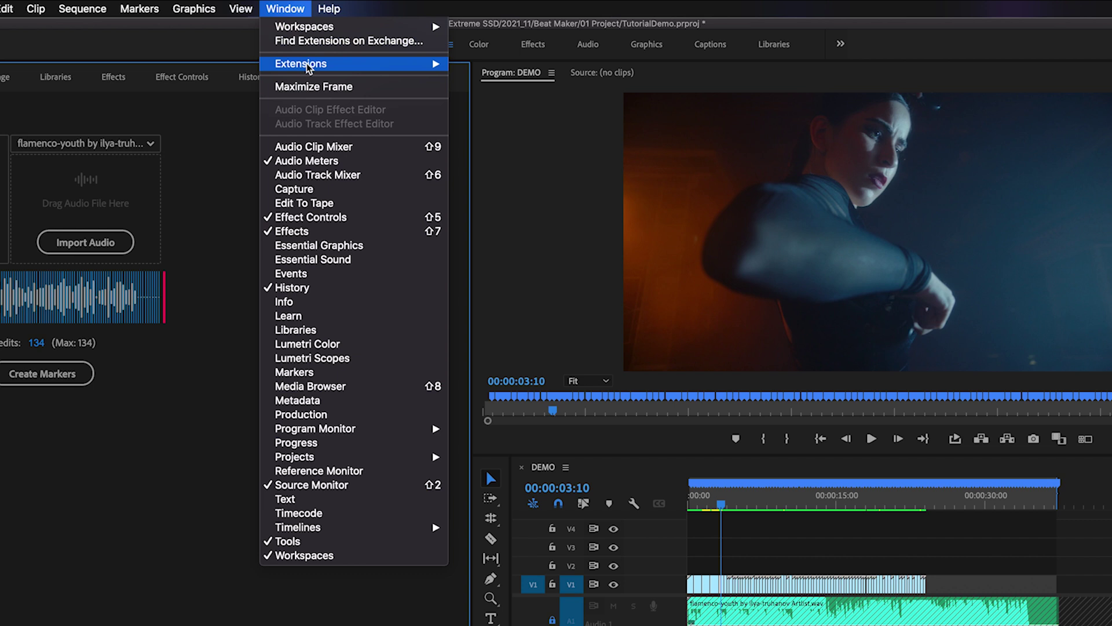
pyautogui.moveTo(305, 64)
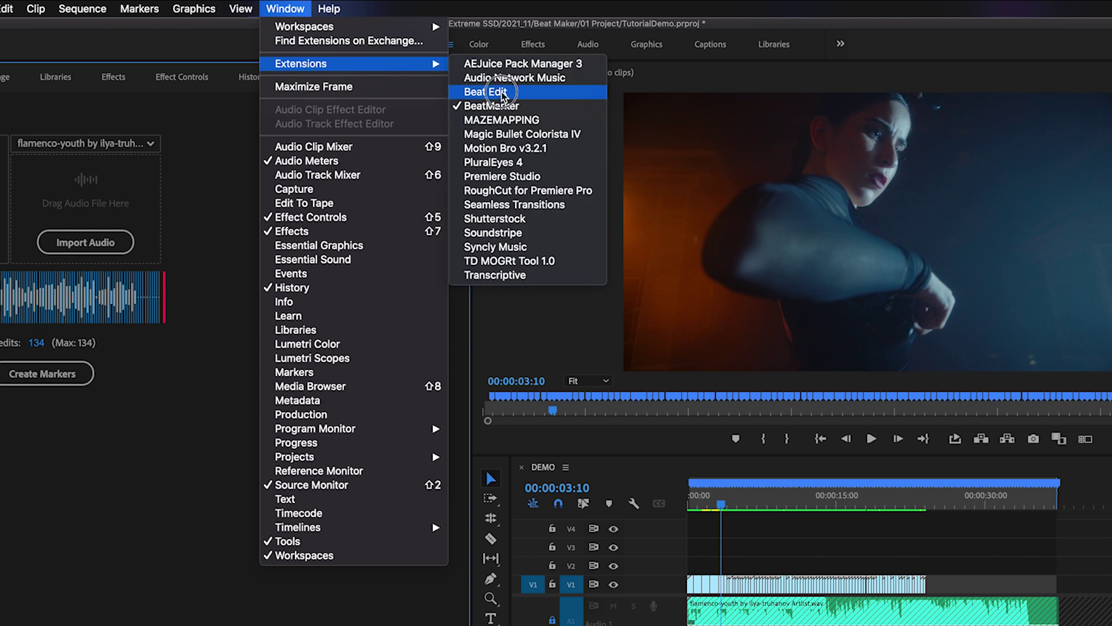
pyautogui.click(502, 93)
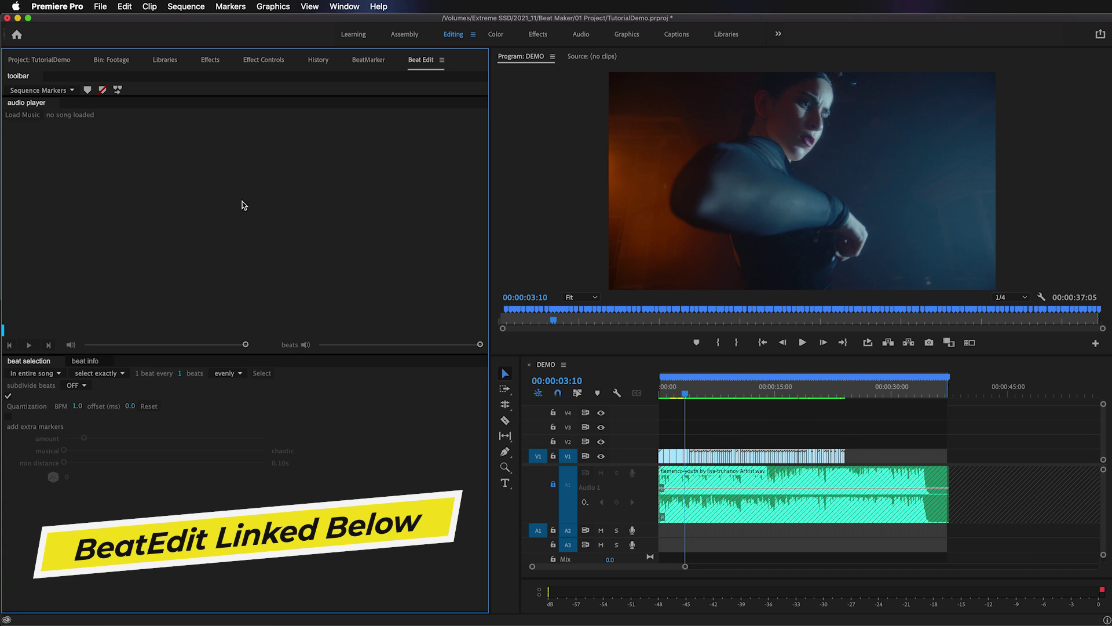
# Step: Remove the BeatMarker markers from the DEMO sequence and delete all video clips on V1
pyautogui.click(381, 62)
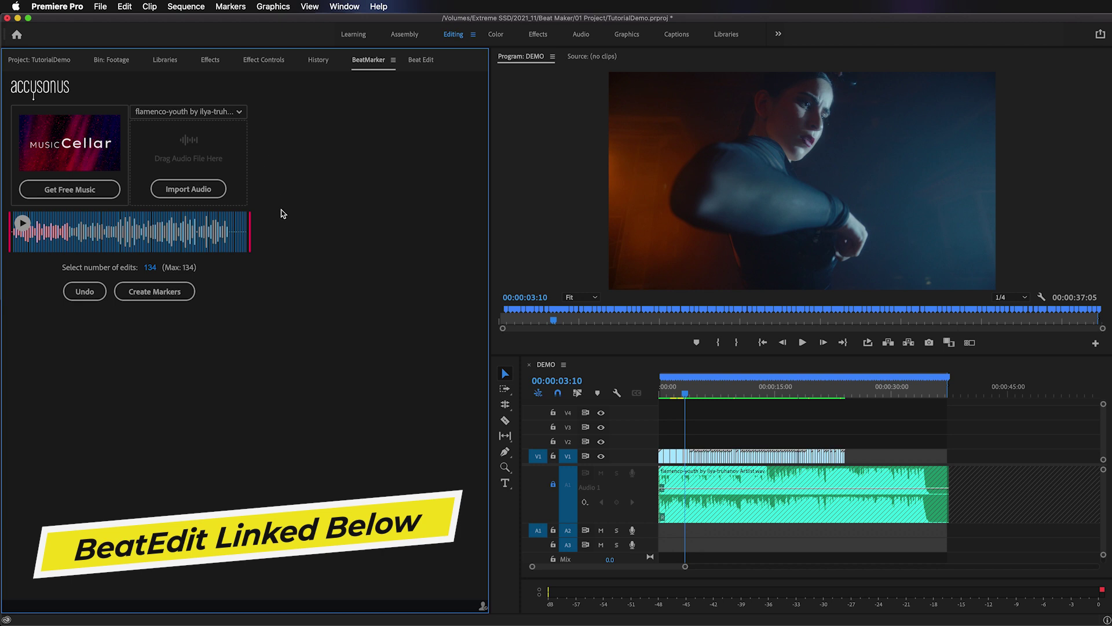
pyautogui.click(82, 295)
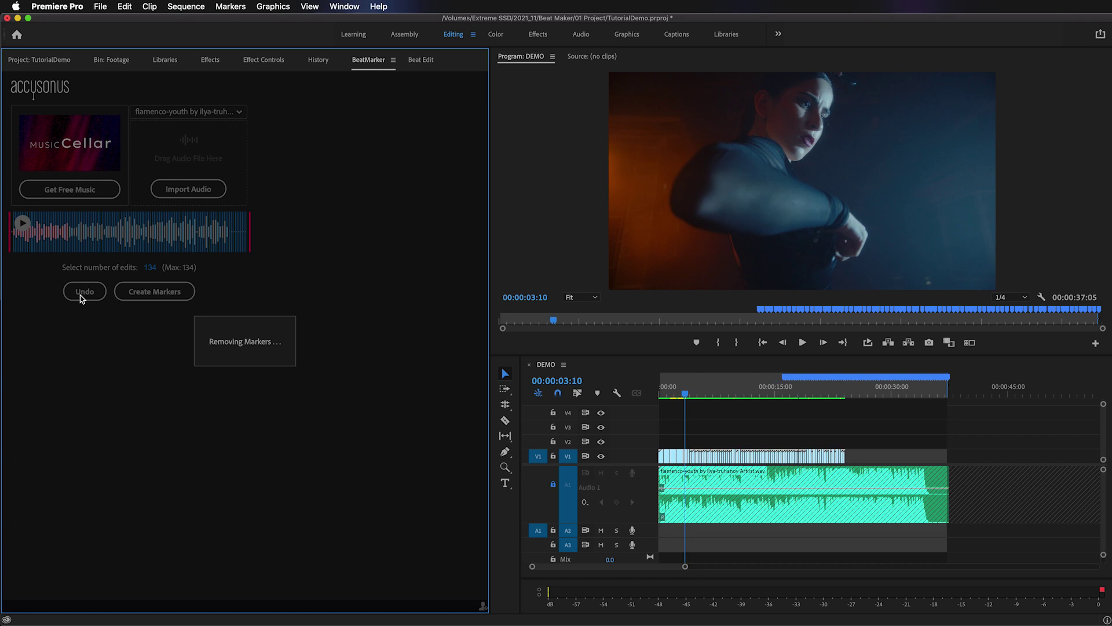
pyautogui.click(885, 461)
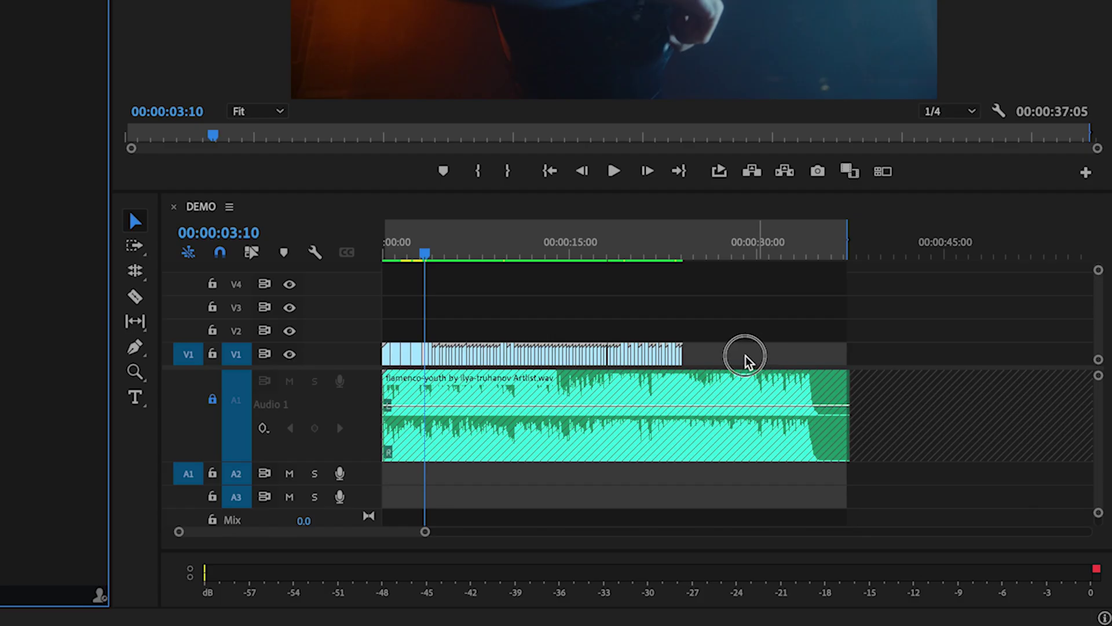
pyautogui.moveTo(745, 359); pyautogui.dragTo(329, 348)
pyautogui.press('Delete')
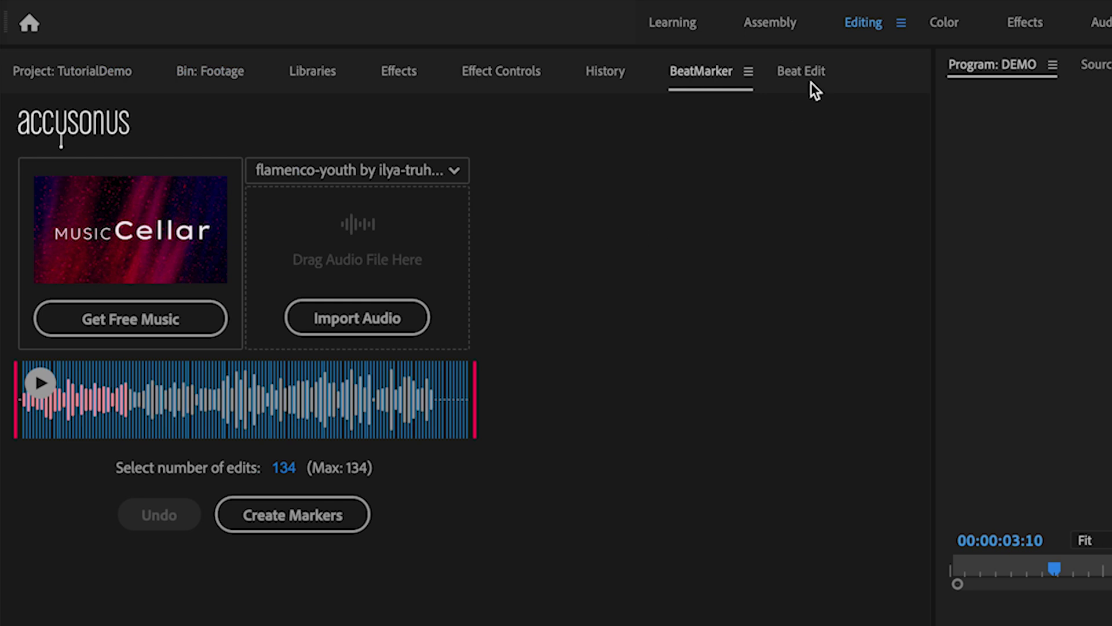
# Step: Unlock Audio 1, load its flamenco-youth music clip into Beat Edit, and play the track to preview the beats
pyautogui.click(797, 71)
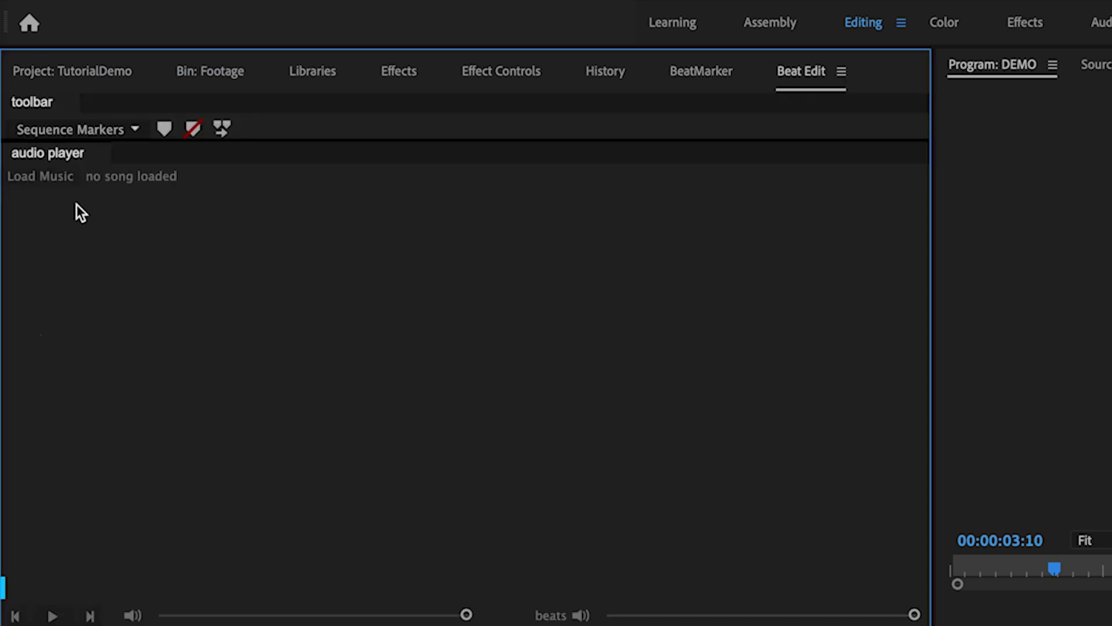
pyautogui.click(47, 176)
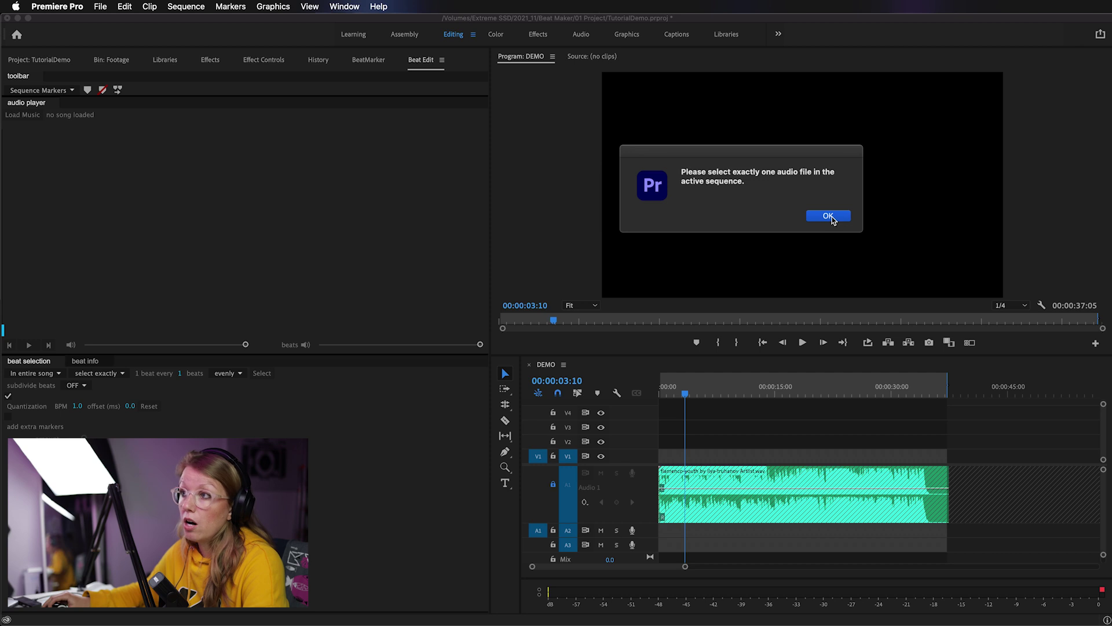
pyautogui.click(828, 217)
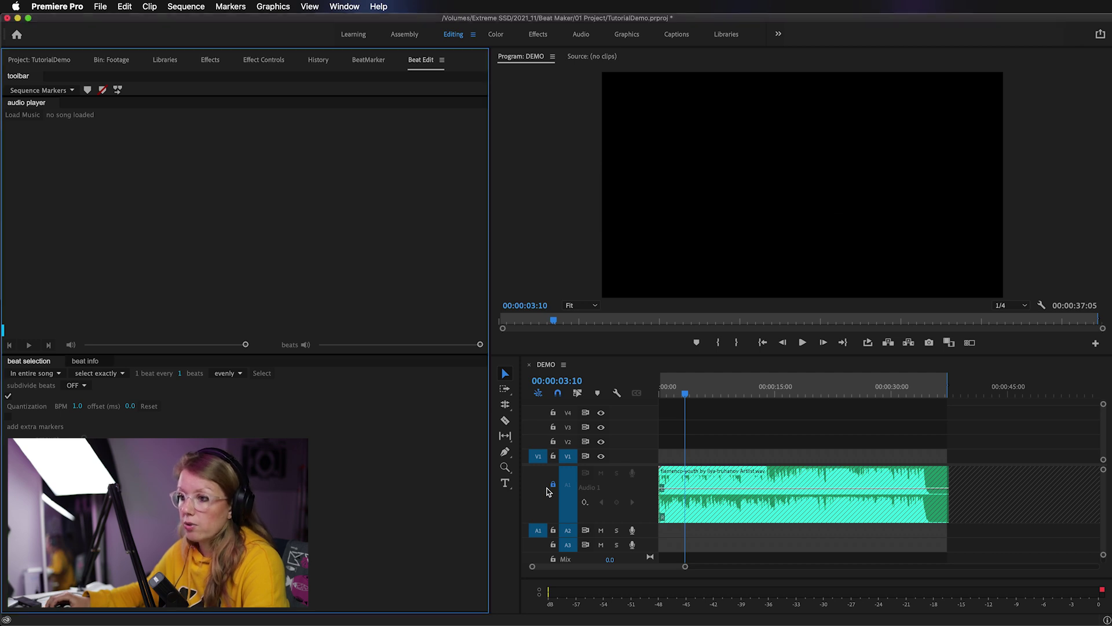
pyautogui.click(712, 476)
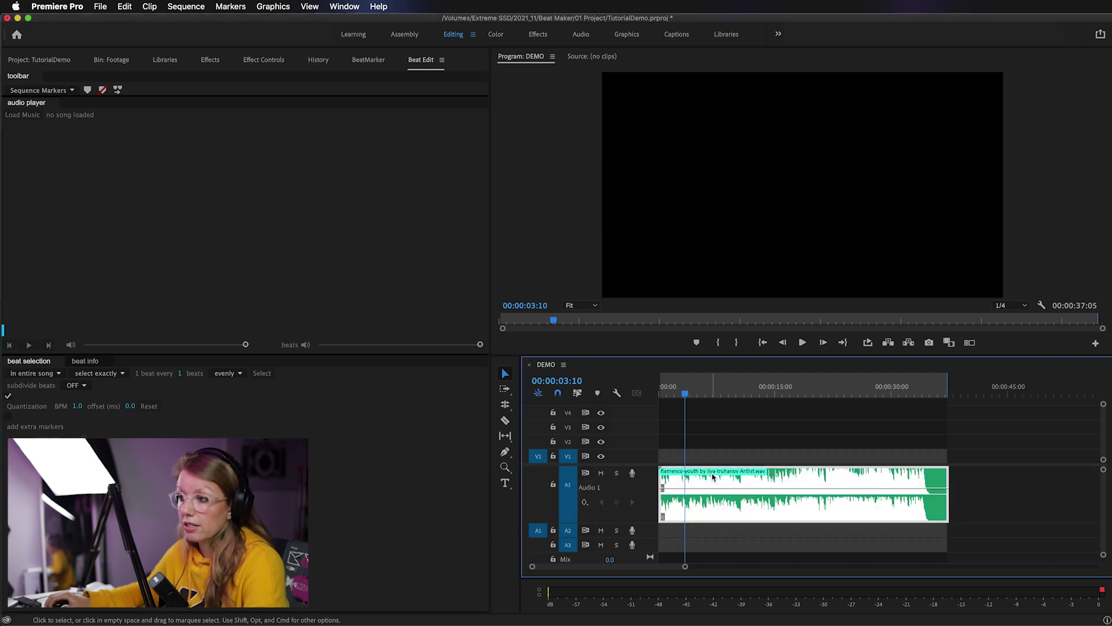
pyautogui.click(21, 117)
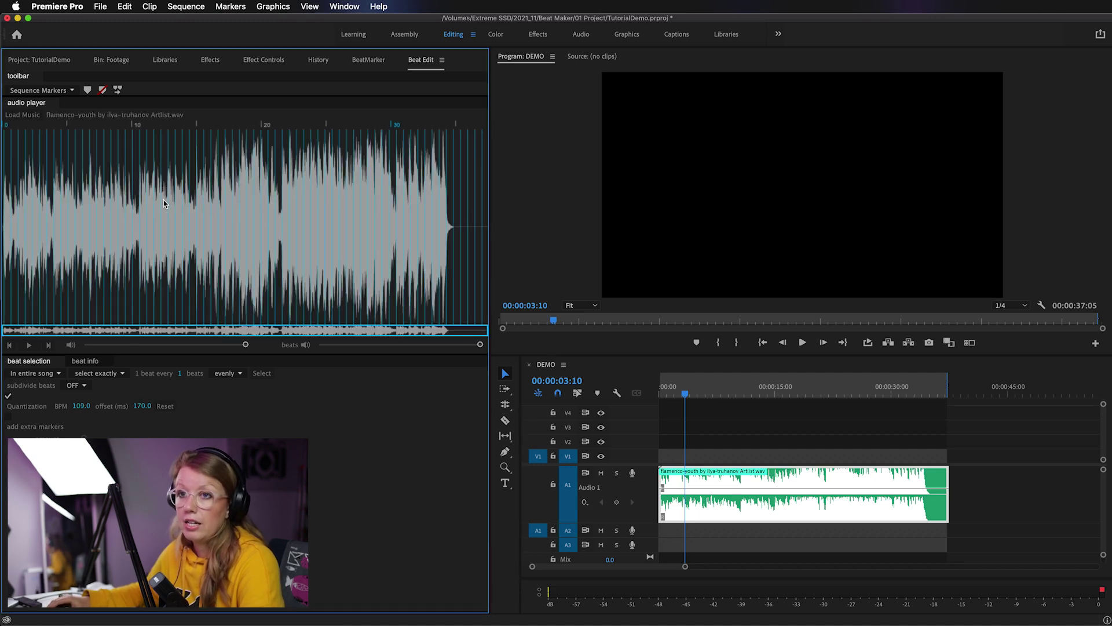
pyautogui.click(28, 345)
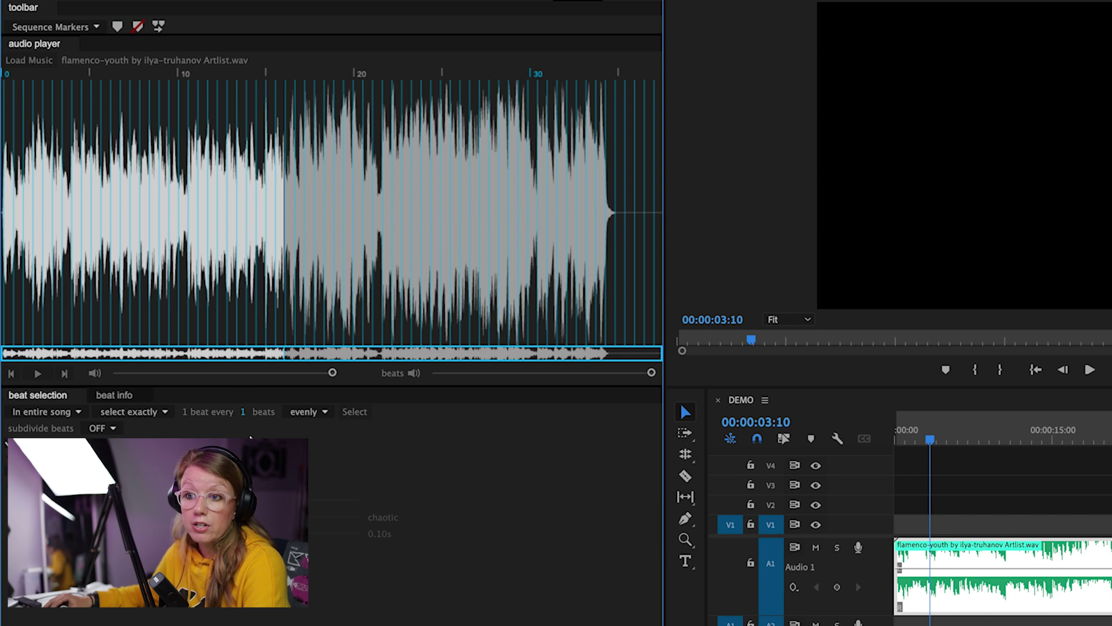
# Step: Set Beat Edit to select 1 beat every 2 beats, preview the selection, and create sequence markers from it
pyautogui.click(243, 412)
pyautogui.write('2')
pyautogui.press('Return')
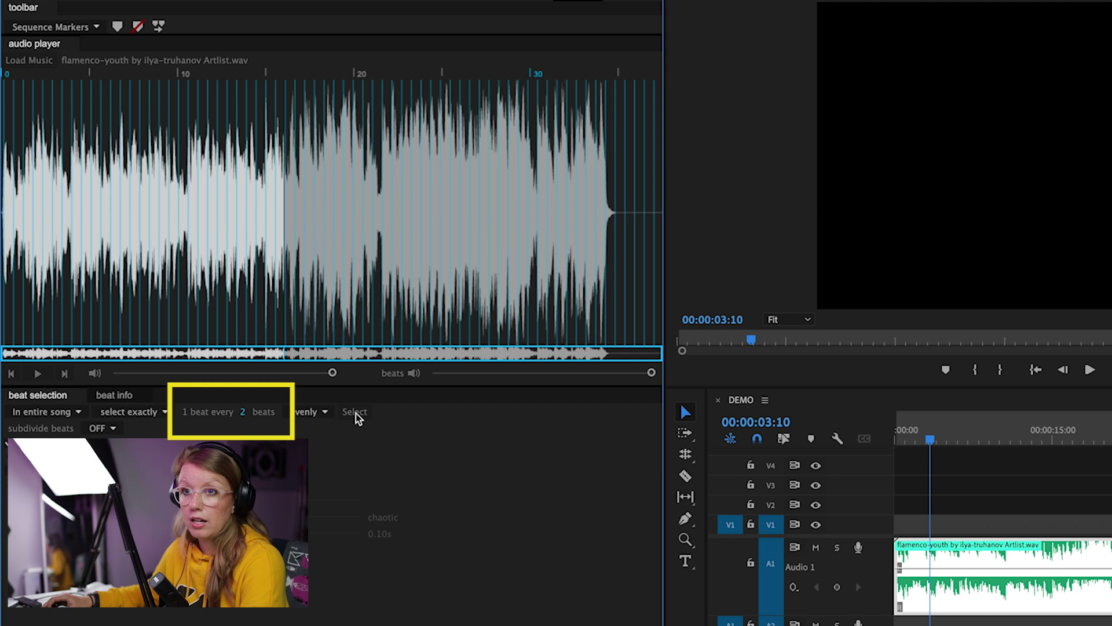
pyautogui.click(38, 374)
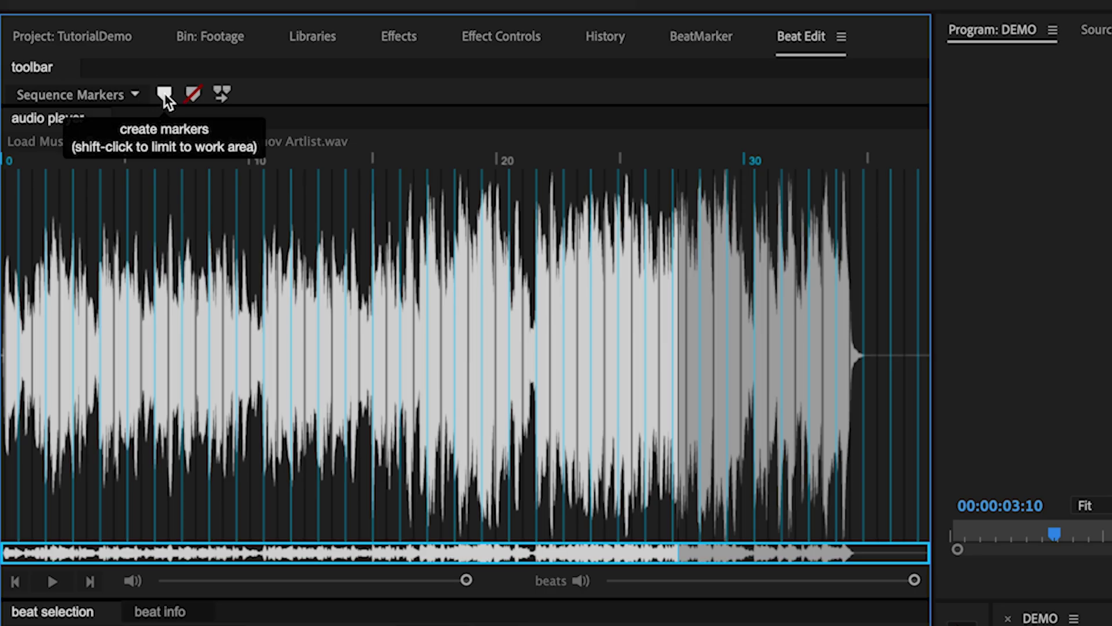
pyautogui.click(164, 94)
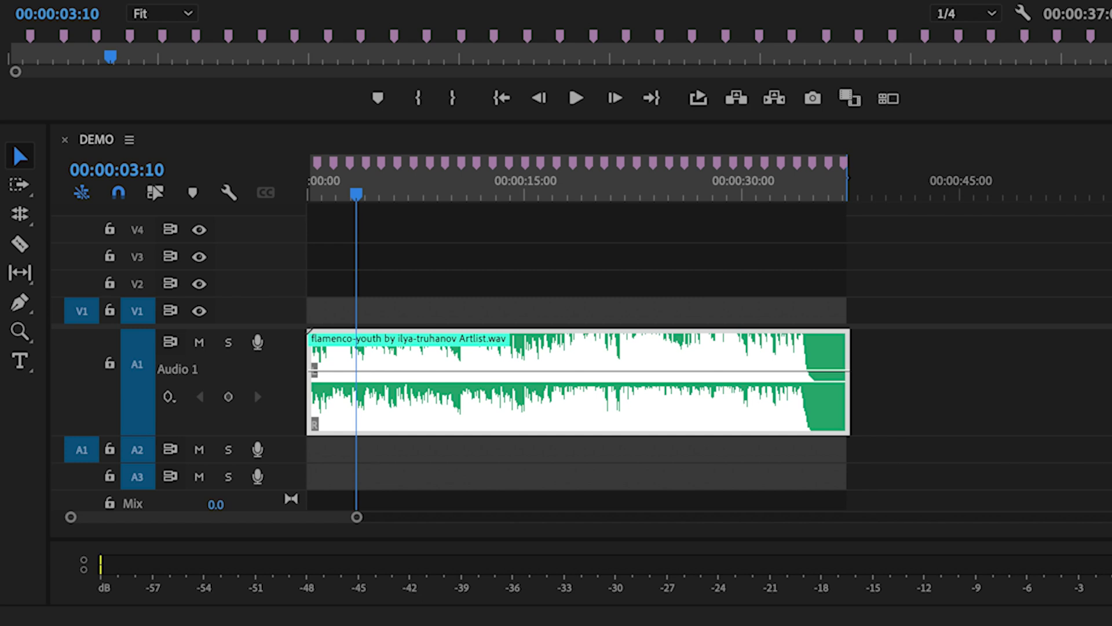
# Step: Automate the selected Footage clips to the DEMO sequence from its start, with Selection Order ordering, At Unnumbered Markers placement, and Ignore Audio
pyautogui.moveTo(356, 193); pyautogui.dragTo(182, 169)
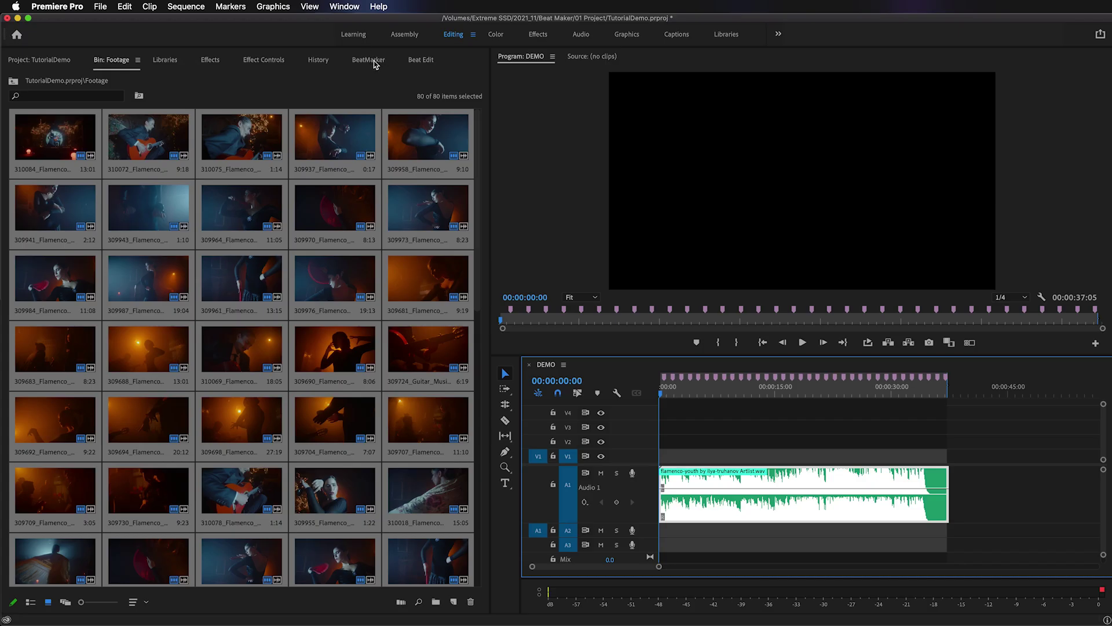
pyautogui.click(112, 65)
pyautogui.click(400, 602)
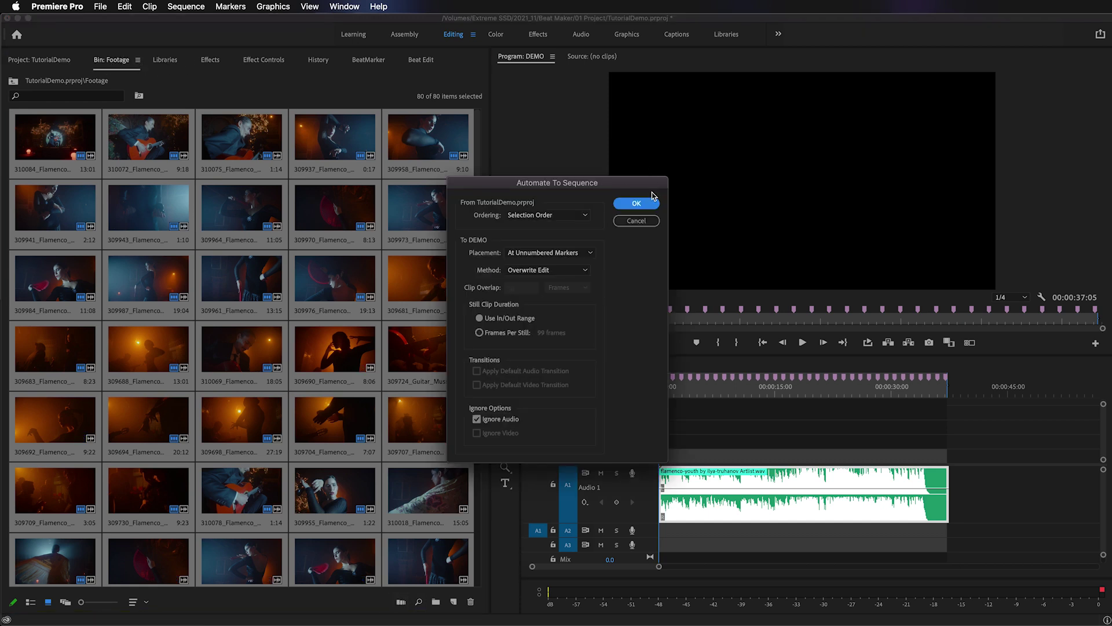
pyautogui.click(637, 204)
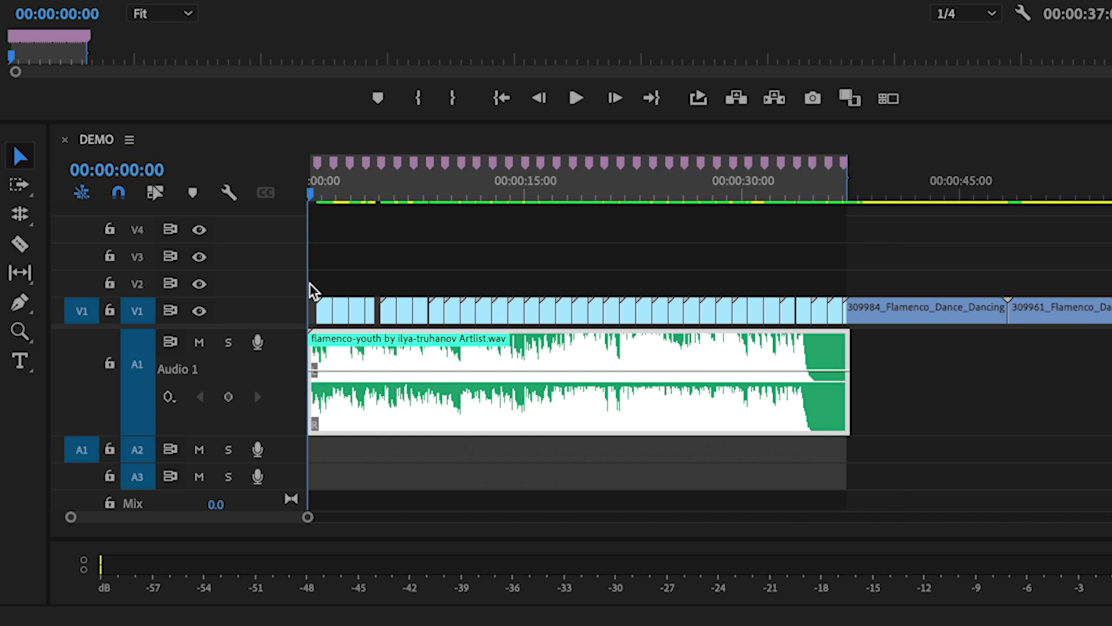
# Step: Extend clip 309937 on V1 to the start of clip 309958, closing the gap between them
pyautogui.moveTo(305, 516); pyautogui.dragTo(202, 516)
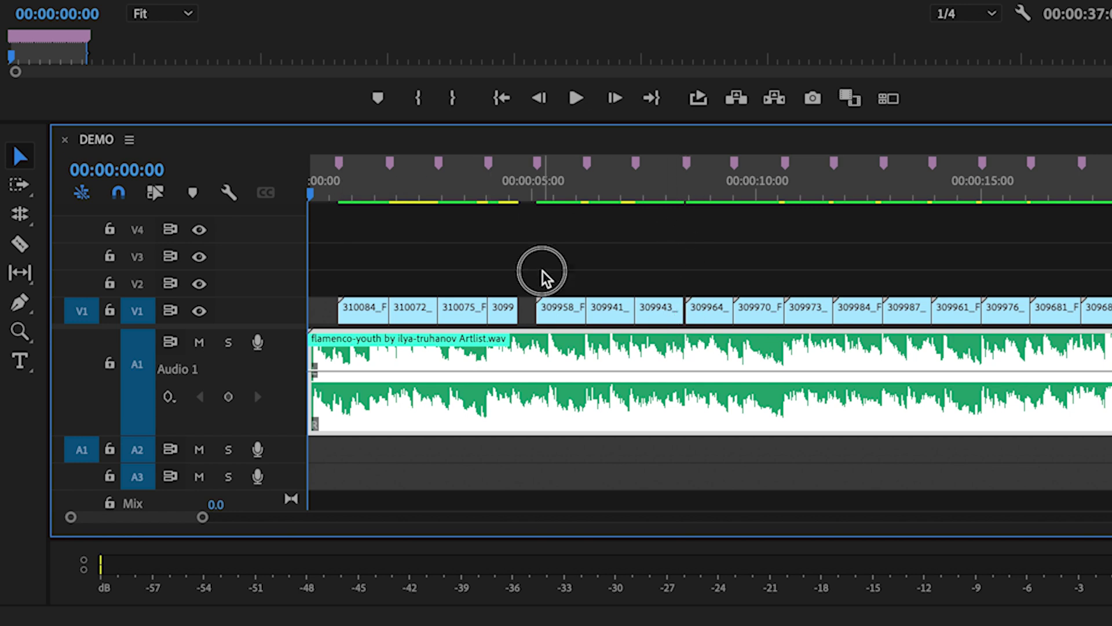
pyautogui.click(548, 312)
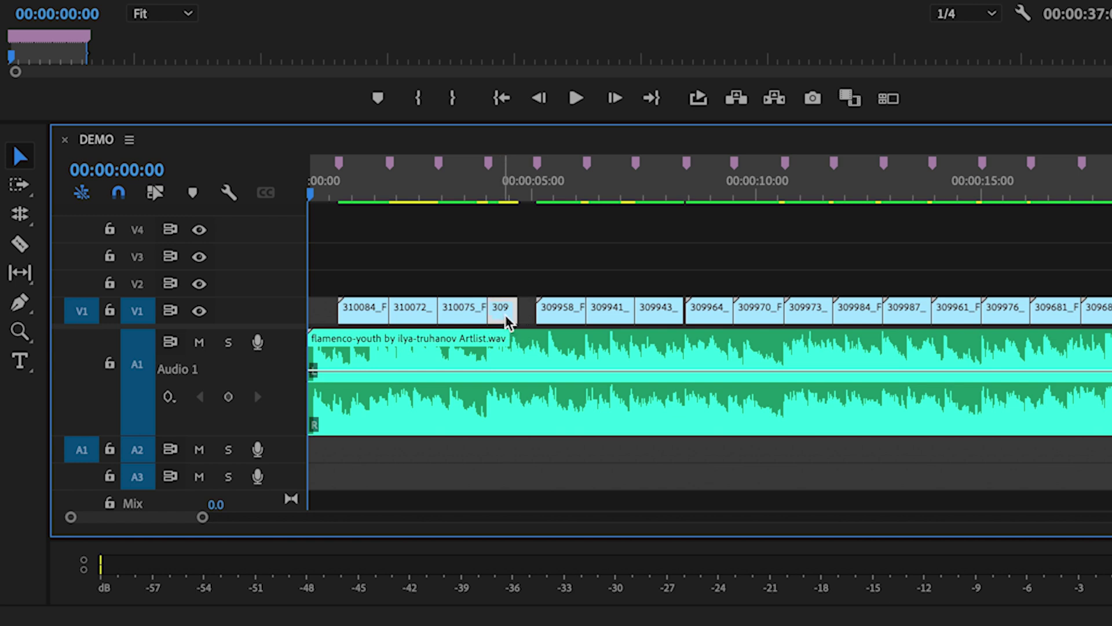
pyautogui.moveTo(506, 310); pyautogui.dragTo(680, 360)
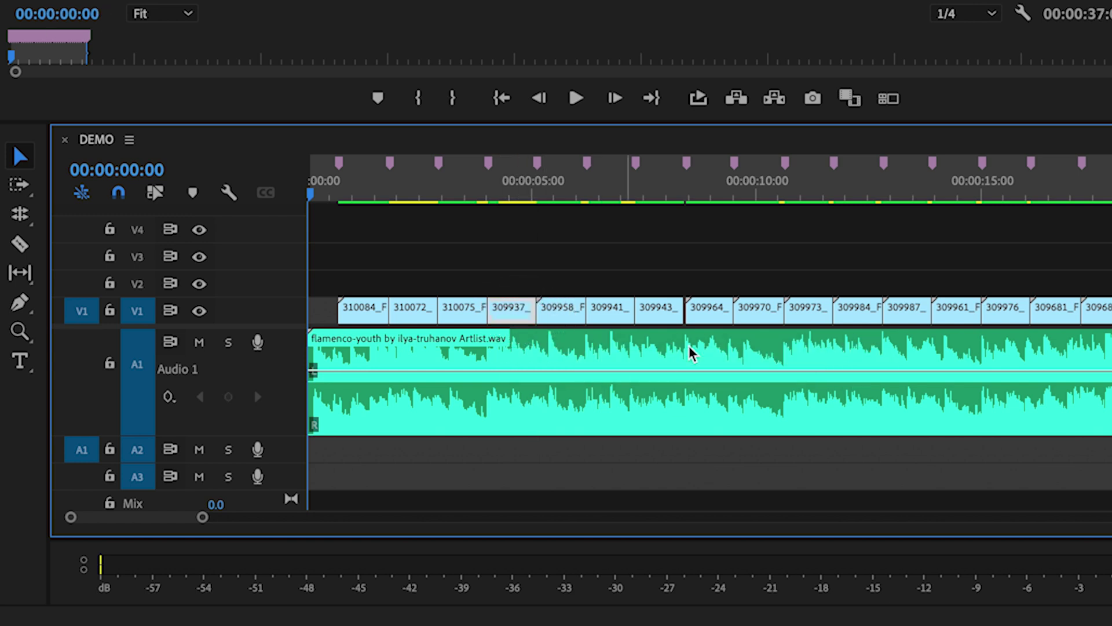
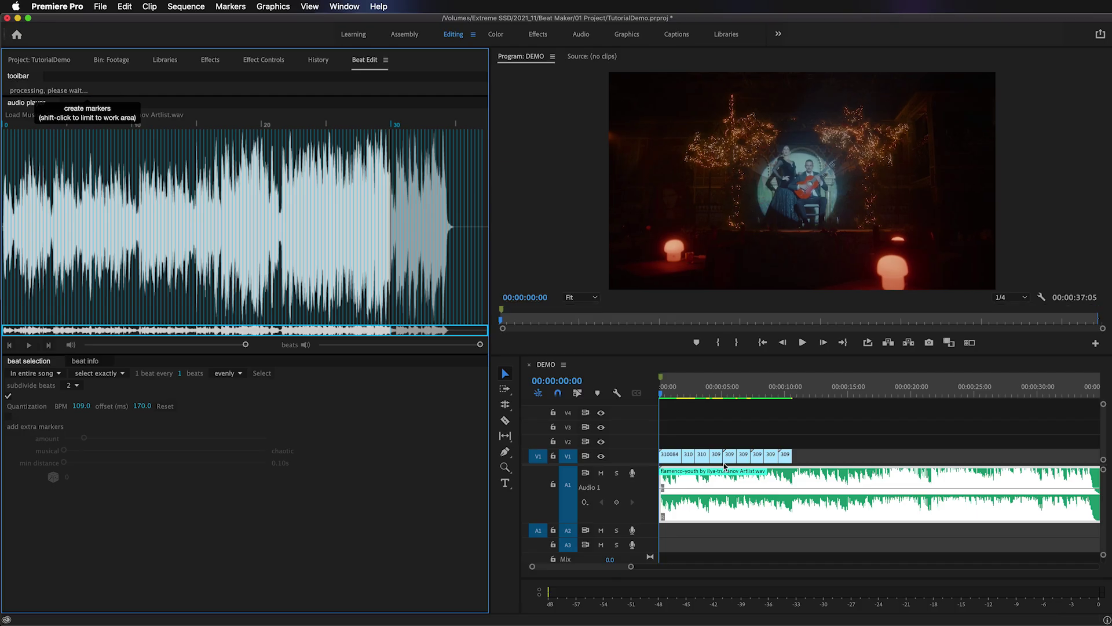
# Step: Create sequence markers in Beat Edit for 1 beat every 1 beat with beats subdivided by 2
pyautogui.click(164, 95)
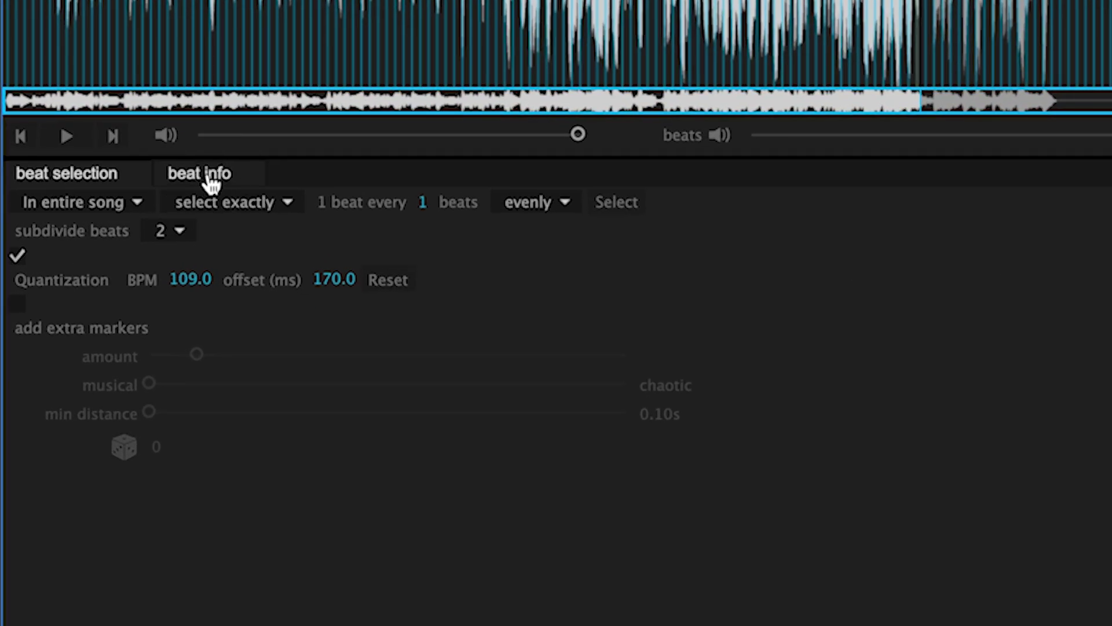
pyautogui.click(143, 285)
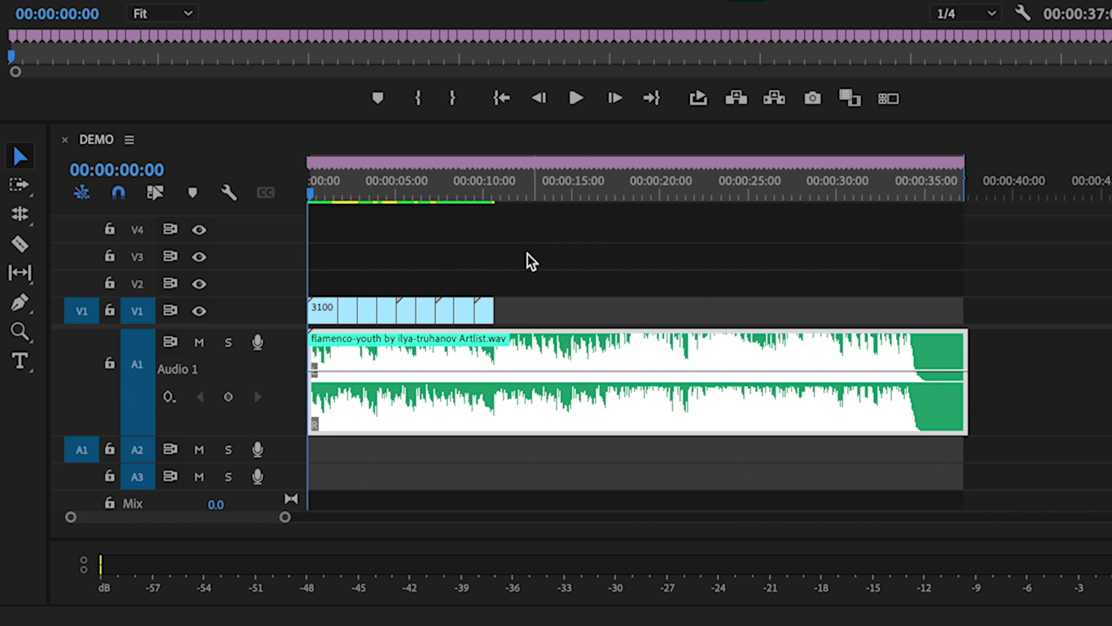
# Step: Place the playhead at the end of clip 309970, at 00:00:10:16, and select the Footage clips from 309976 through 310041
pyautogui.click(493, 197)
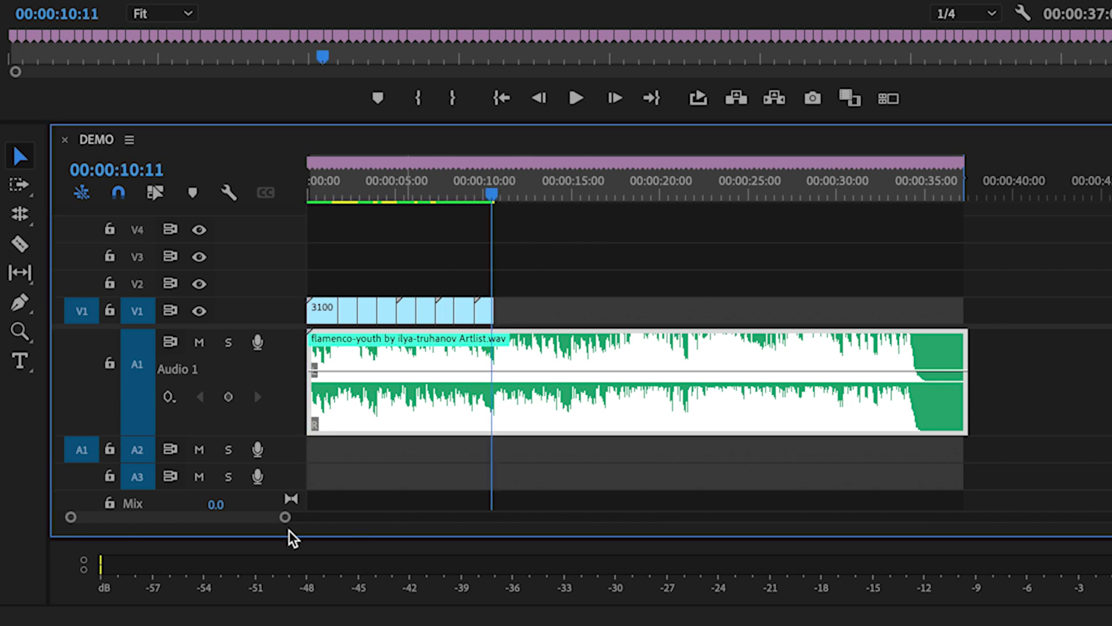
pyautogui.moveTo(286, 520); pyautogui.dragTo(216, 521)
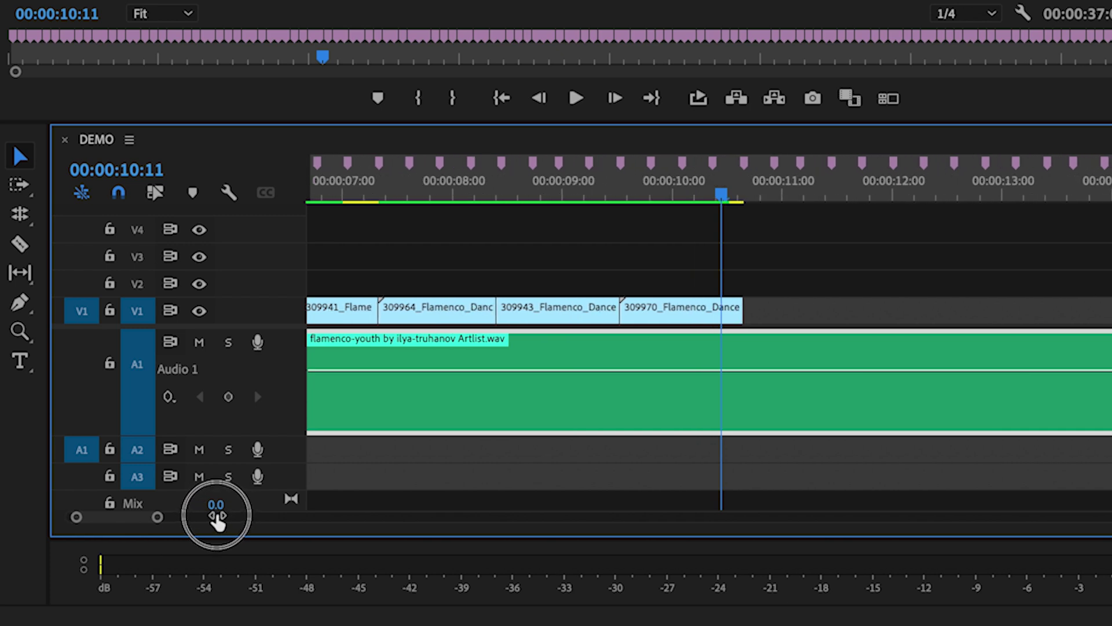
pyautogui.moveTo(721, 192); pyautogui.dragTo(746, 197)
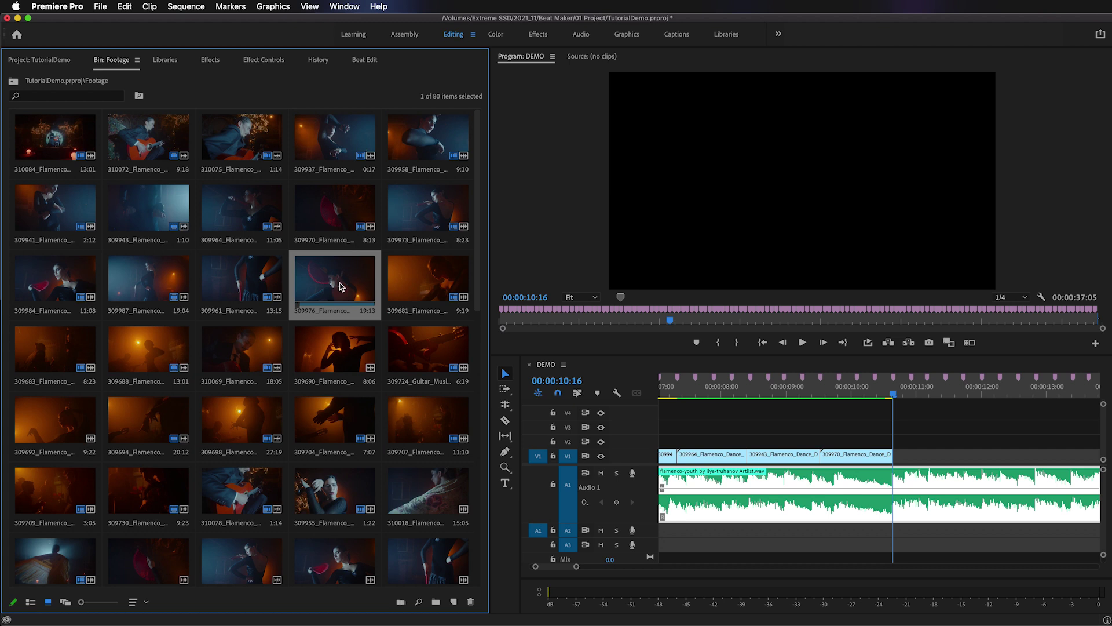
pyautogui.scroll(-5, 332, 290)
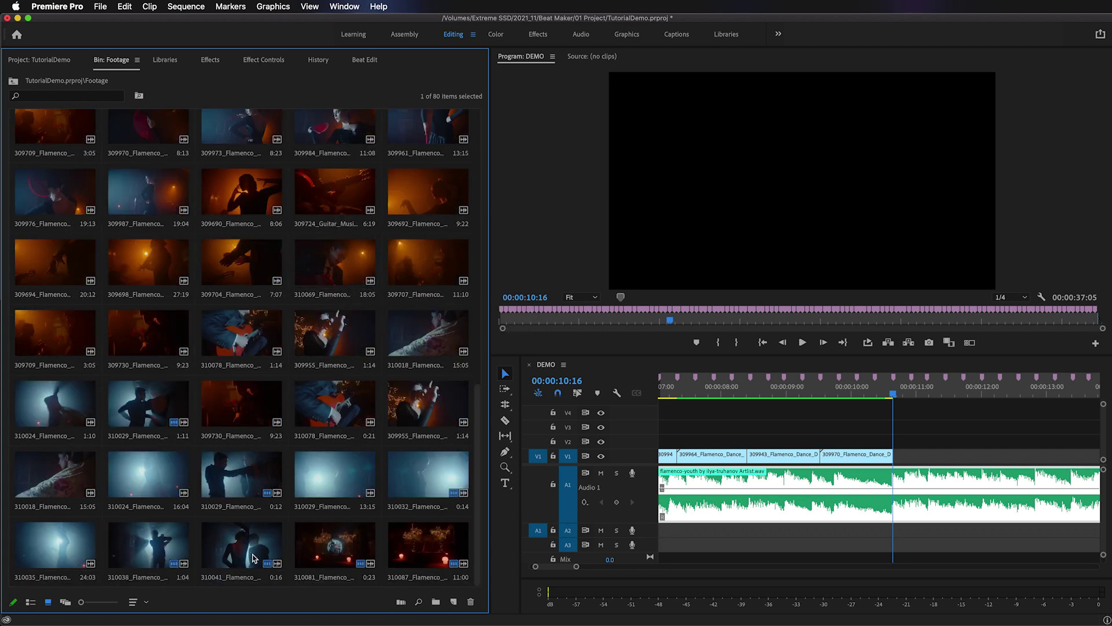
pyautogui.keyDown('shift'); pyautogui.click(251, 556); pyautogui.keyUp('shift')
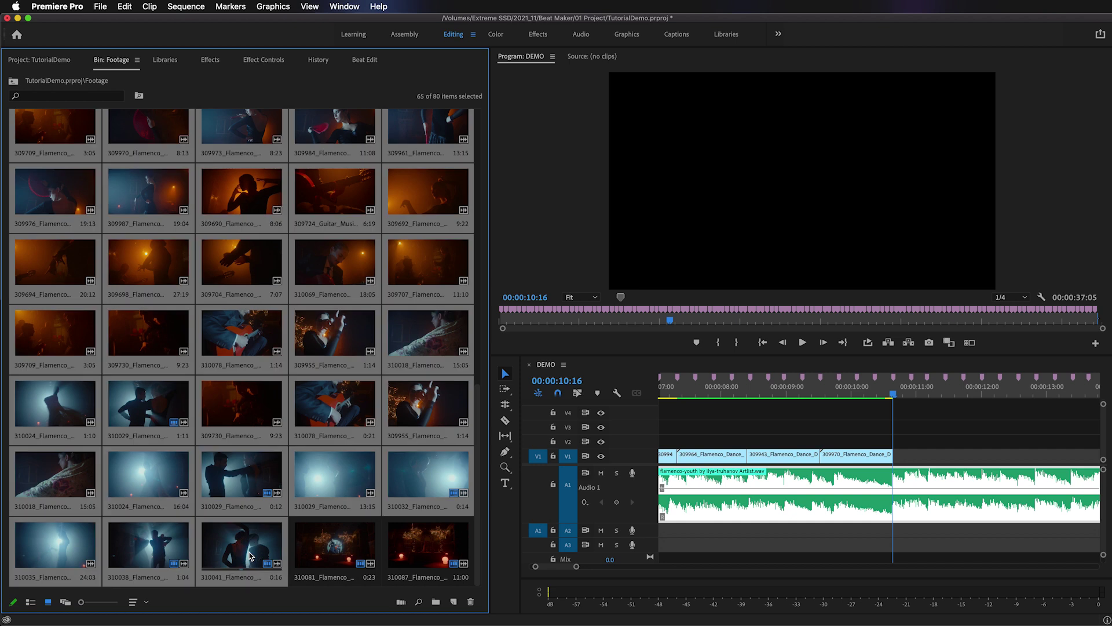
# Step: Automate the selected Footage clips to the DEMO sequence with Selection Order, At Unnumbered Markers, Overwrite Edit, and Ignore Audio
pyautogui.click(400, 604)
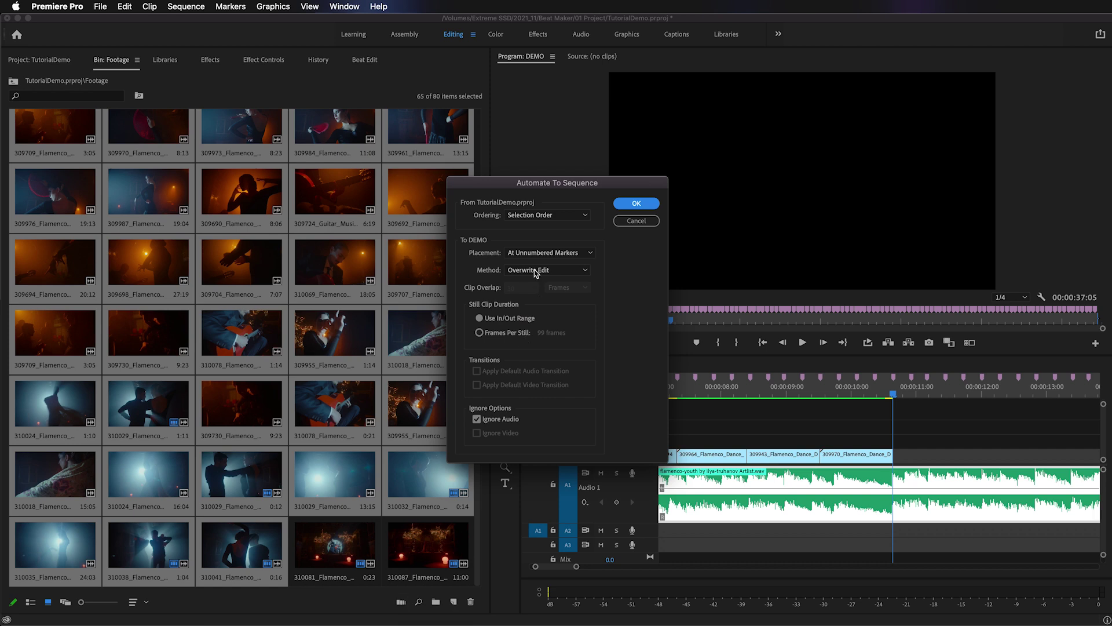
pyautogui.click(635, 204)
pyautogui.moveTo(576, 566); pyautogui.dragTo(653, 566)
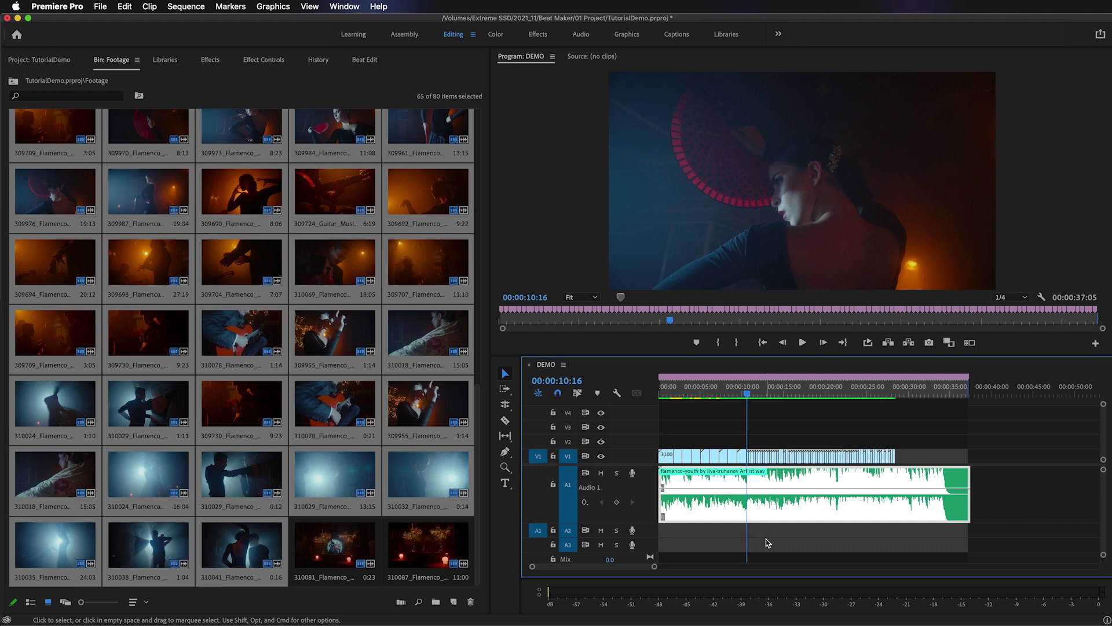
# Step: In Beat Edit, turn off beat subdivision, preview the music, and create the beats as Clip Markers on the flamenco-youth audio clip
pyautogui.click(762, 514)
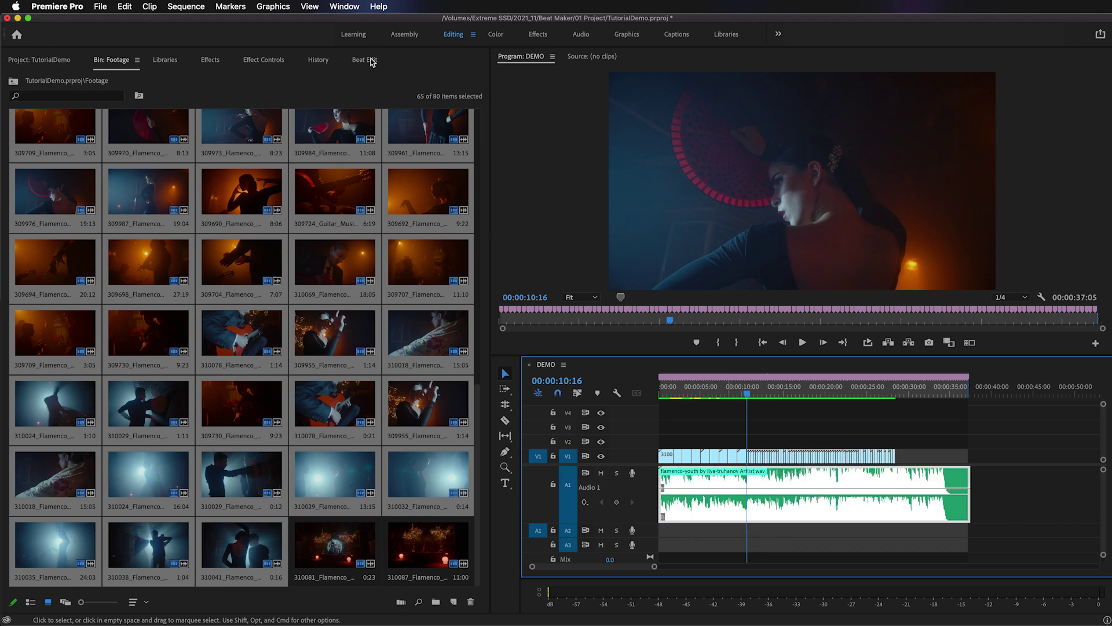
pyautogui.click(370, 61)
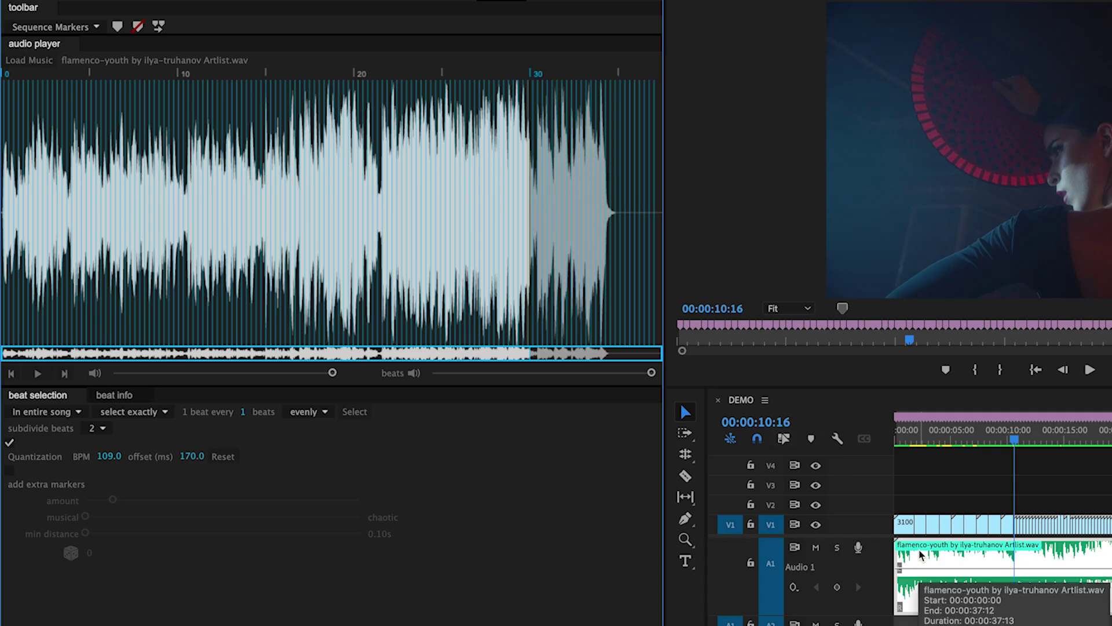
pyautogui.click(98, 427)
pyautogui.click(92, 442)
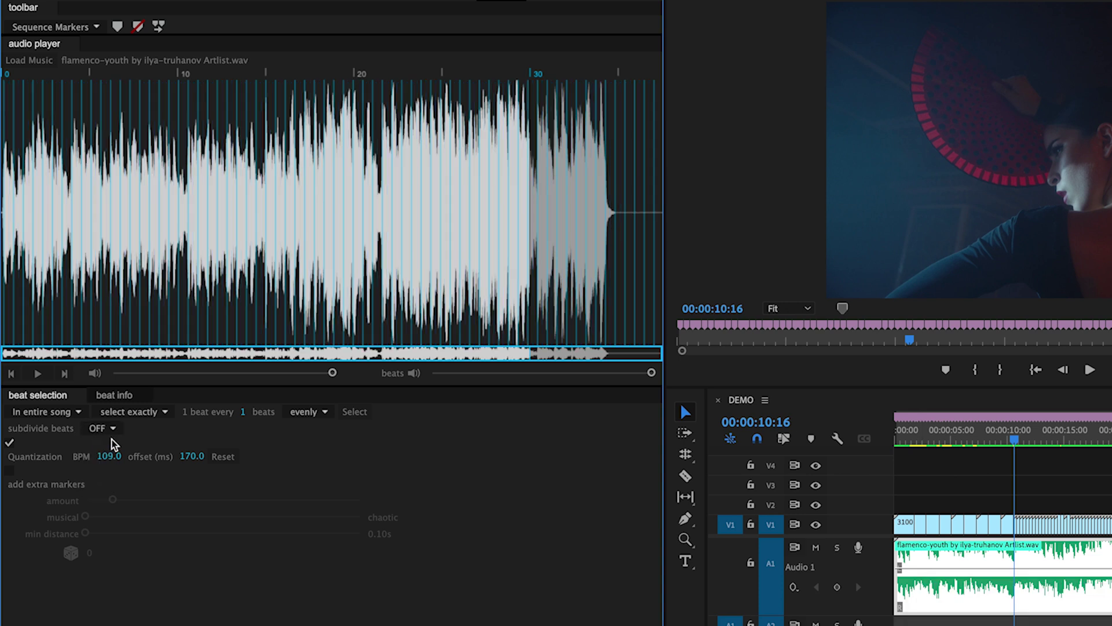
pyautogui.click(97, 428)
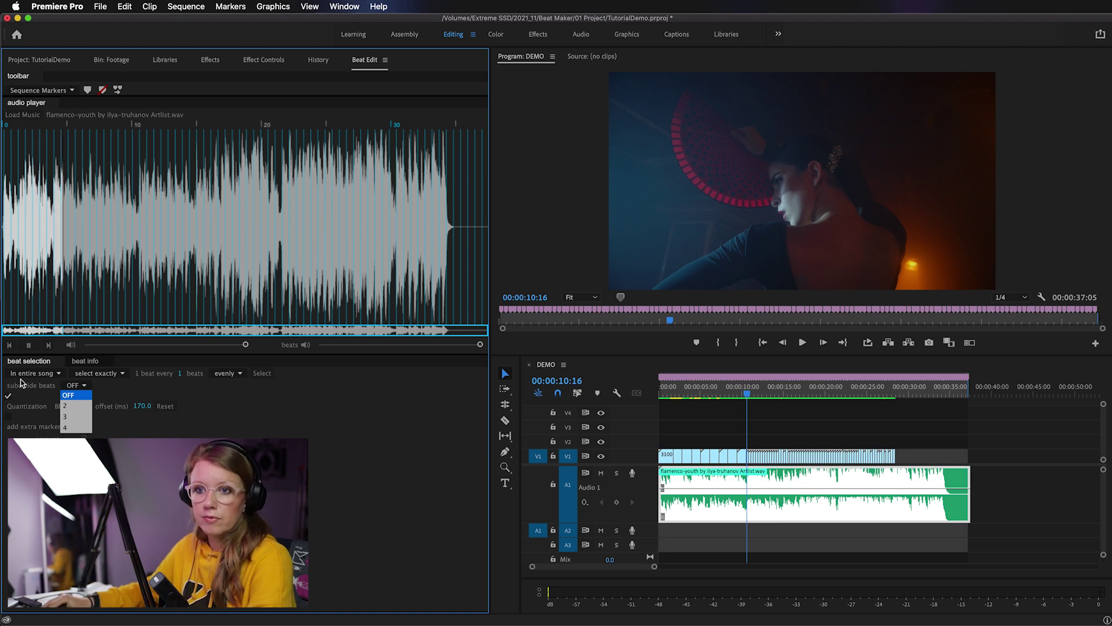
pyautogui.click(29, 345)
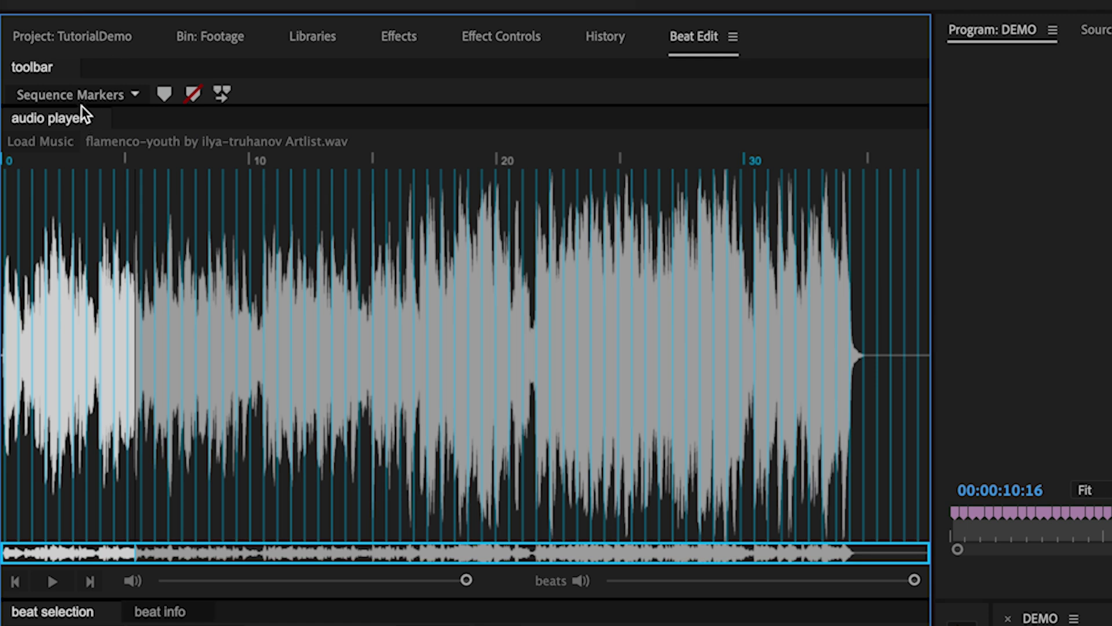
pyautogui.click(135, 93)
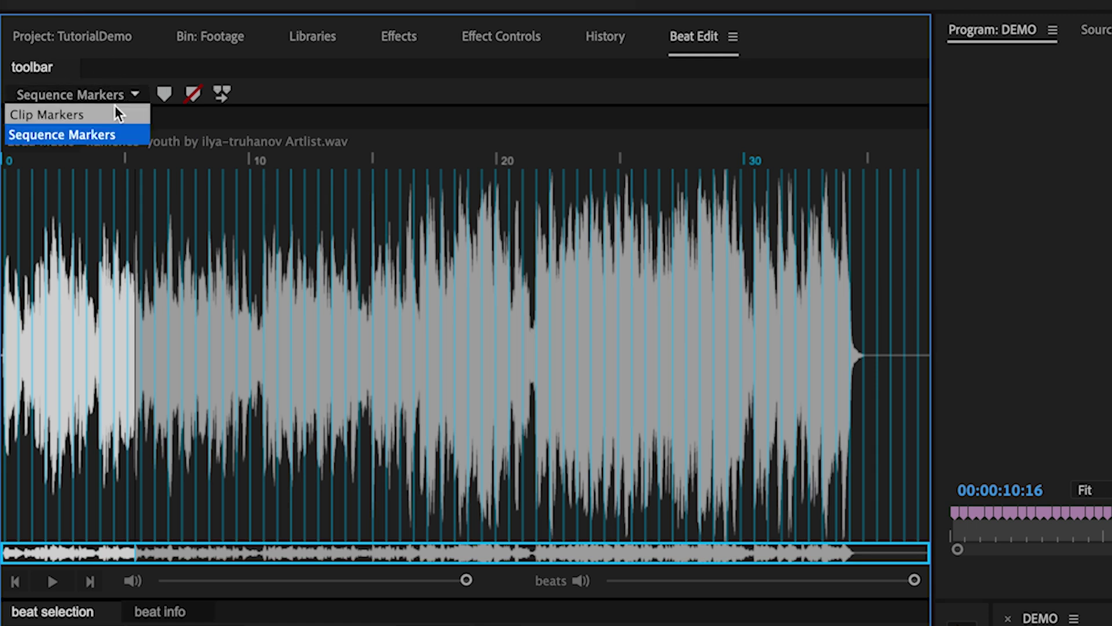
pyautogui.click(106, 113)
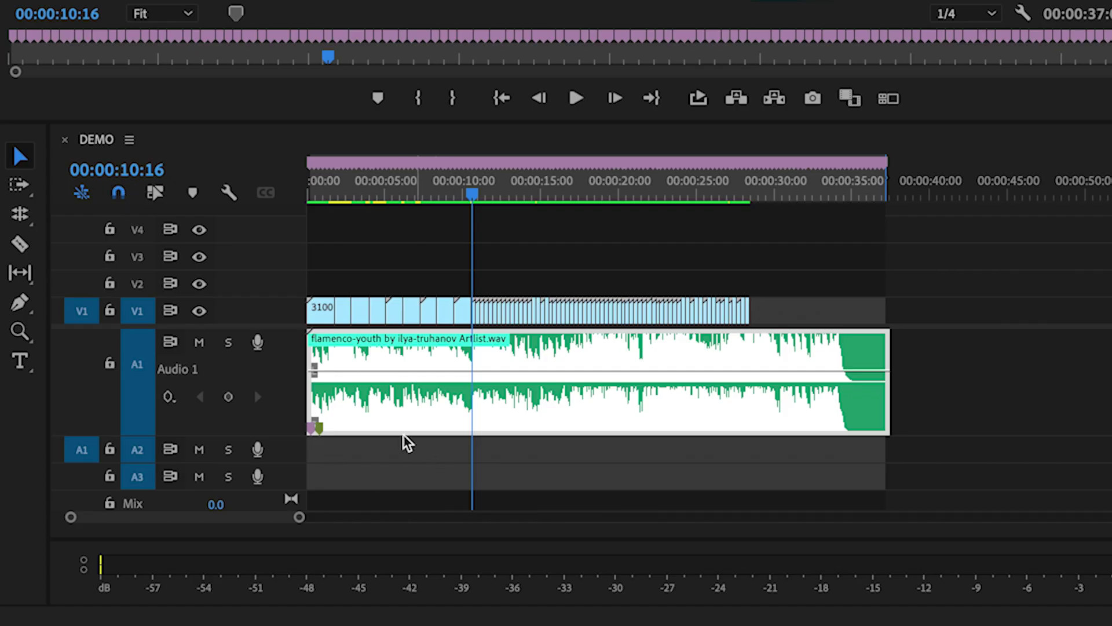
# Step: Move clip 309707, just after 00:00:23:00, from V1 up to V2 and extend its end to the clip marker past 00:00:24:00
pyautogui.moveTo(297, 517); pyautogui.dragTo(268, 528)
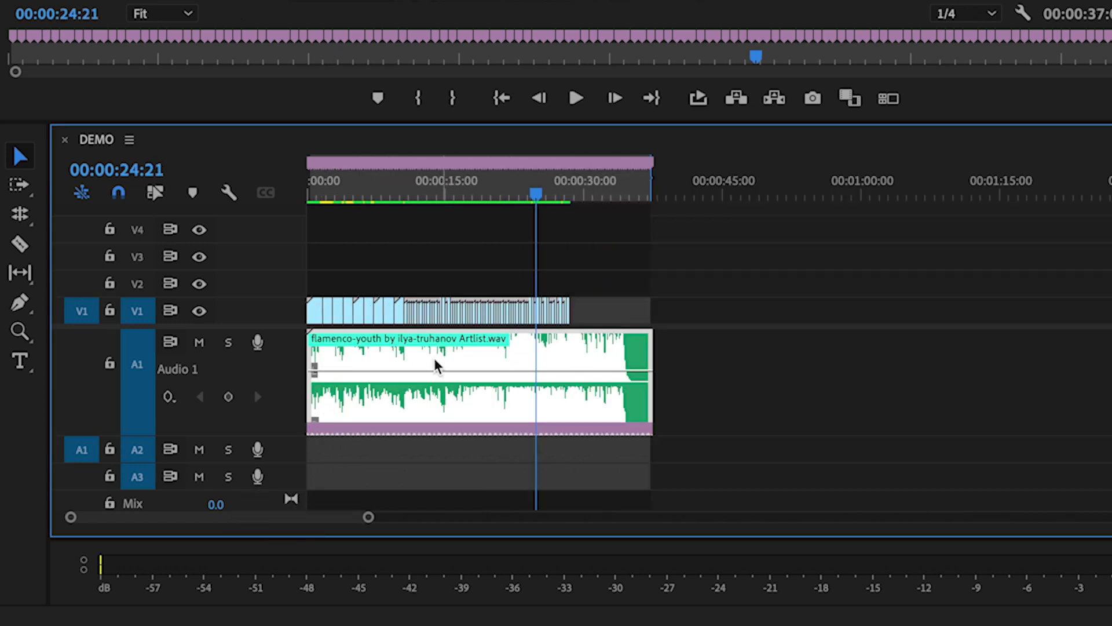
pyautogui.moveTo(369, 516); pyautogui.dragTo(260, 526)
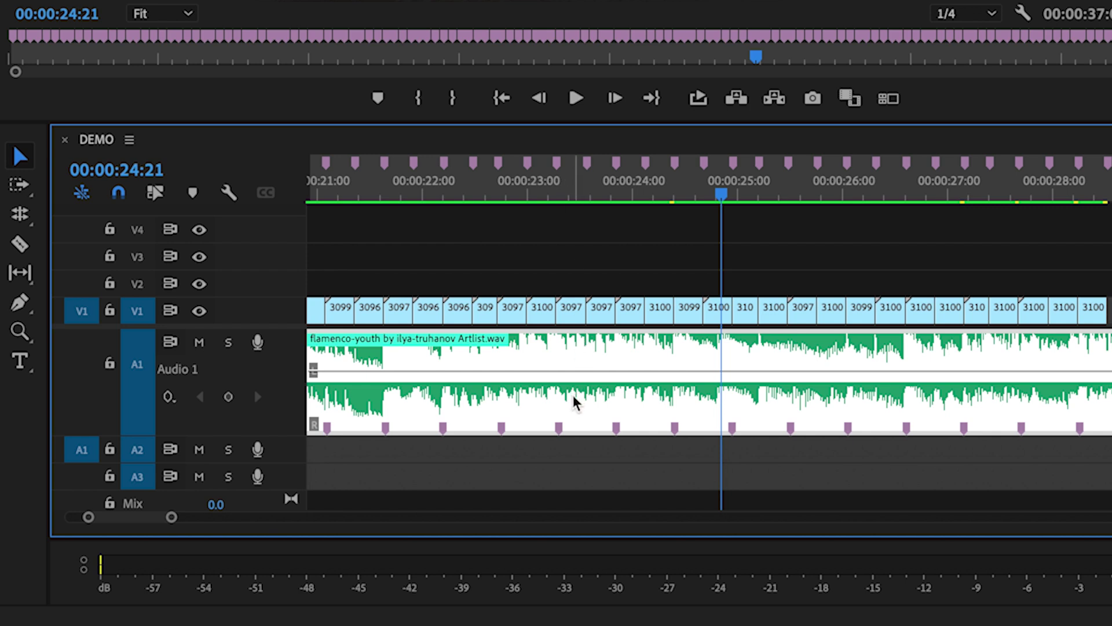
pyautogui.click(570, 320)
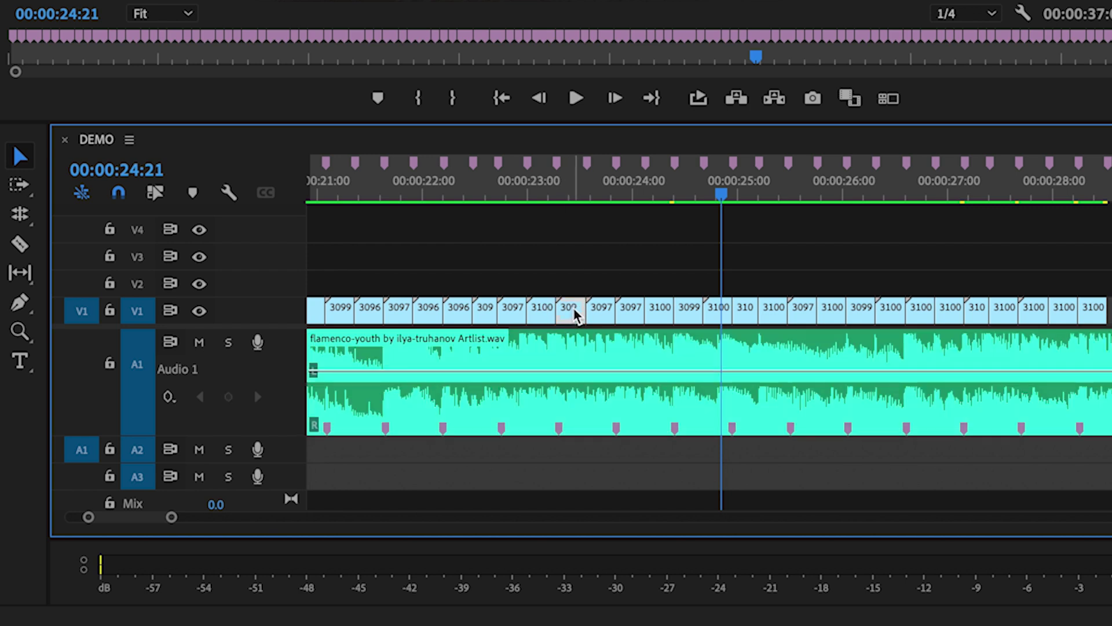
pyautogui.moveTo(575, 317); pyautogui.dragTo(681, 282)
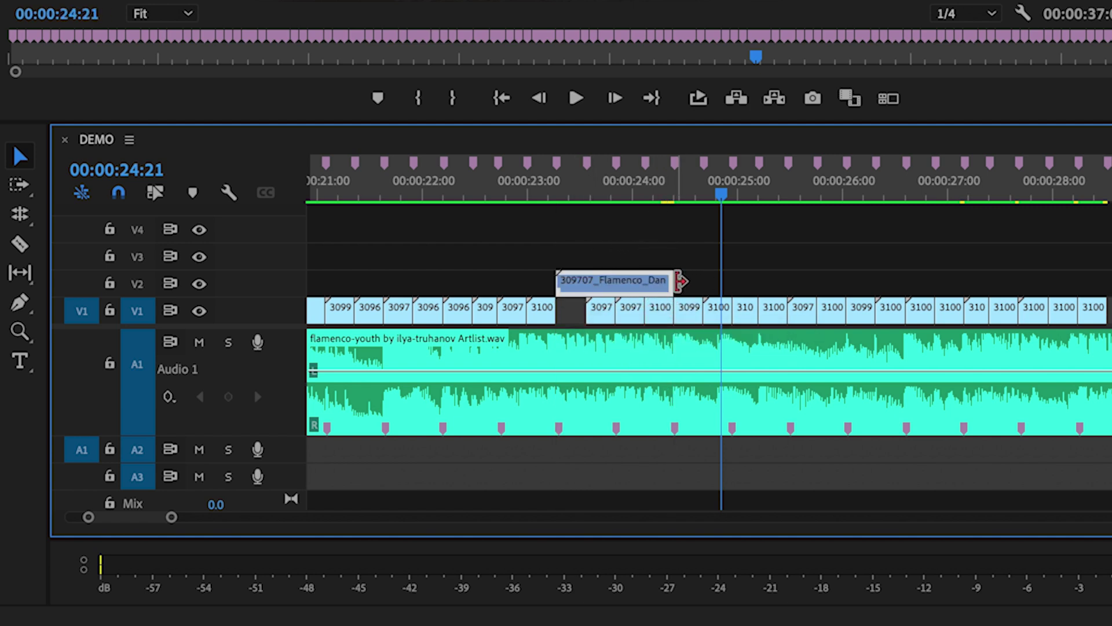
# Step: Shift the V1 clips following the gap to start at the end of clip 309707, and move 309707 back down to V1
pyautogui.moveTo(571, 315); pyautogui.dragTo(1085, 310)
pyautogui.moveTo(603, 313); pyautogui.dragTo(680, 333)
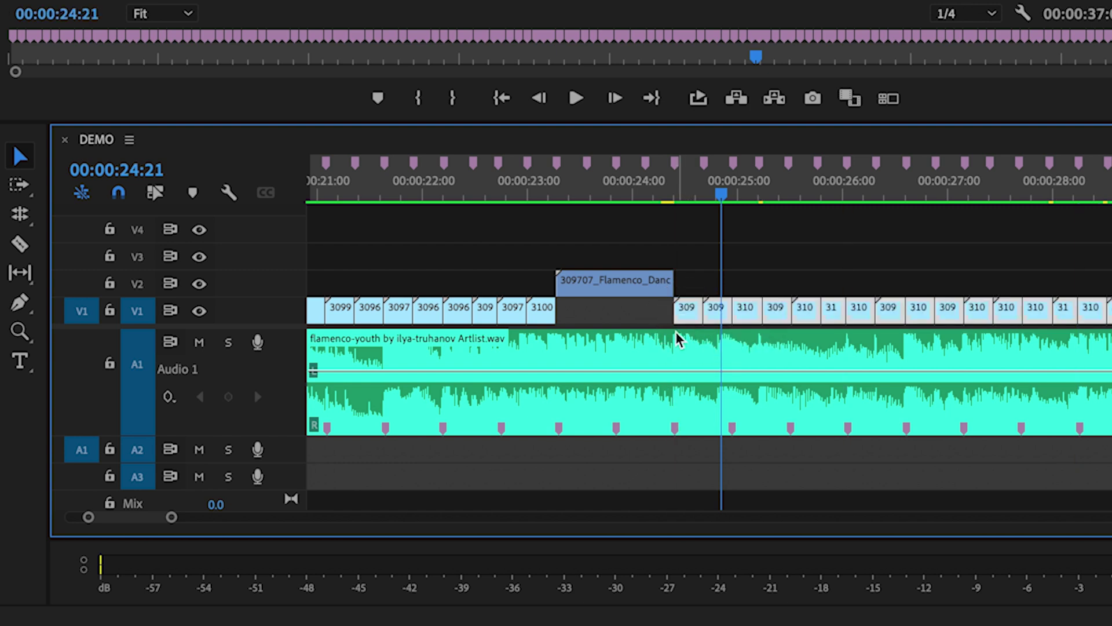
pyautogui.moveTo(621, 282); pyautogui.dragTo(598, 362)
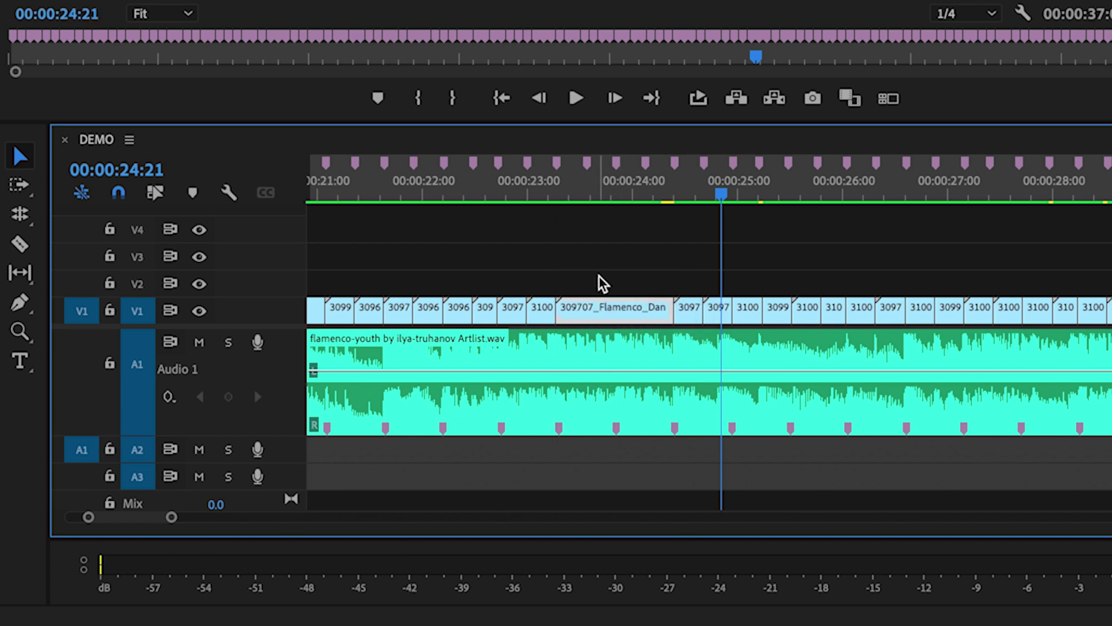
# Step: Roll the cut between clips 310069 and 309707 on V1 forward to the next clip marker with the Rolling Edit tool
pyautogui.press('n')
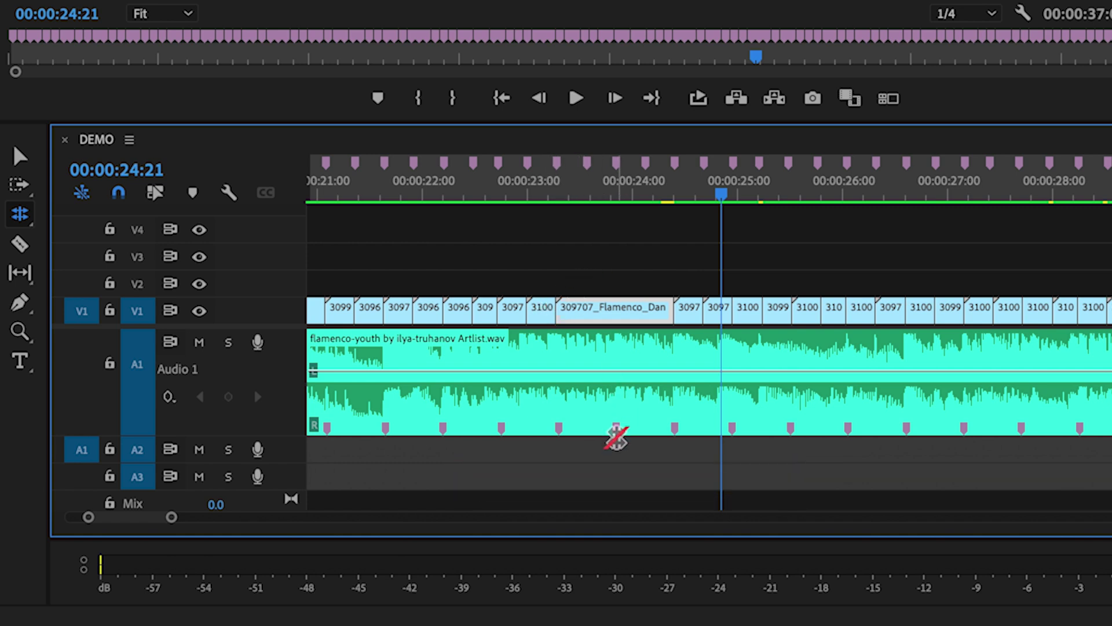
pyautogui.click(555, 307)
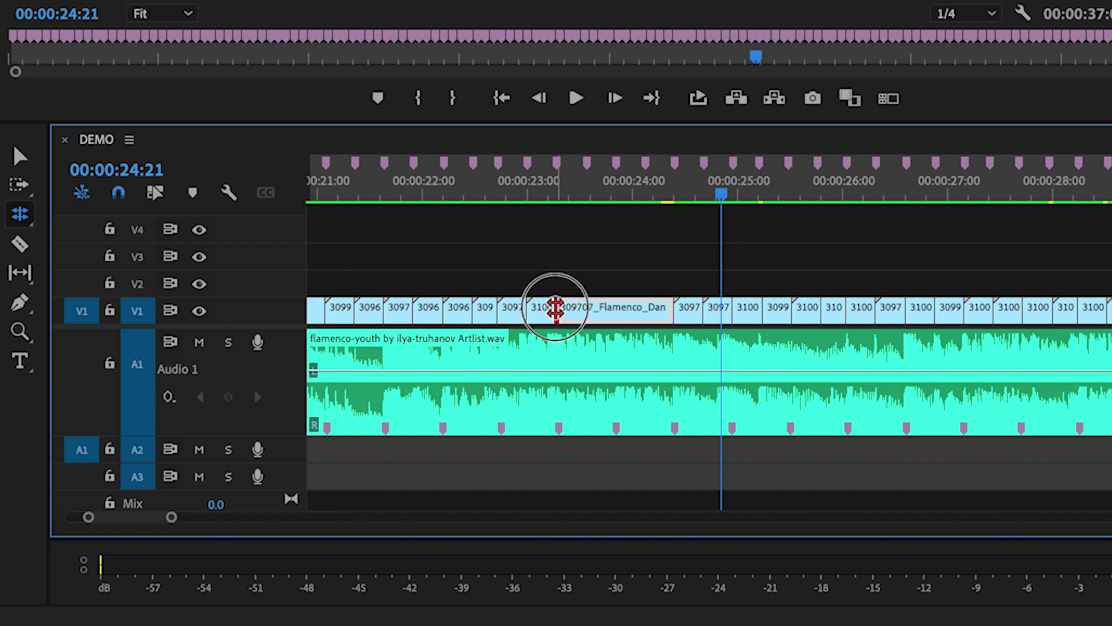
pyautogui.moveTo(555, 307); pyautogui.dragTo(606, 359)
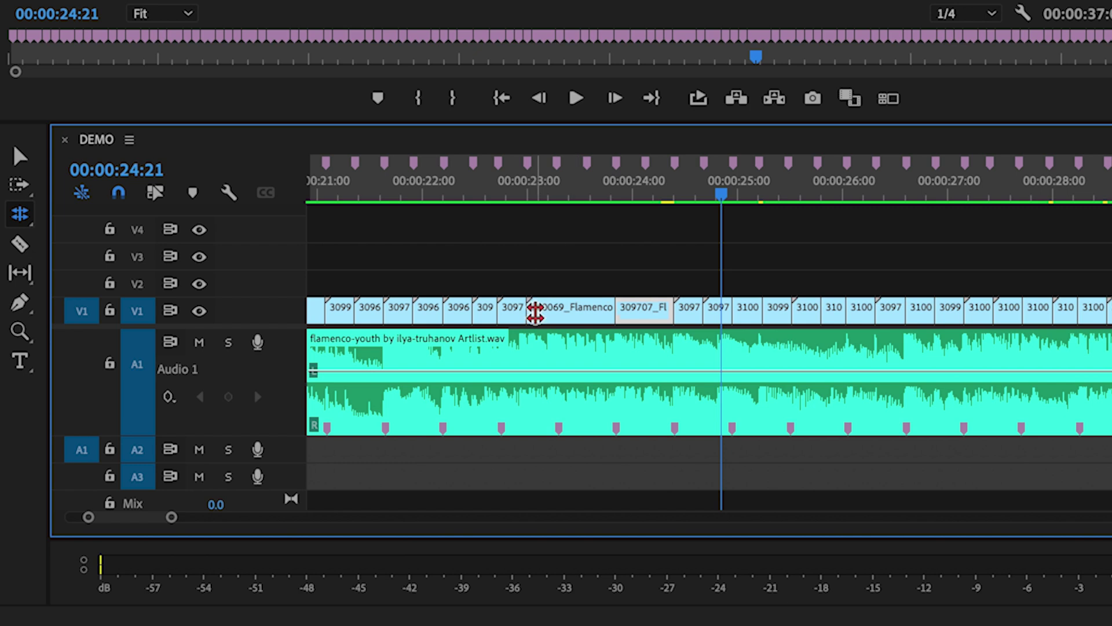